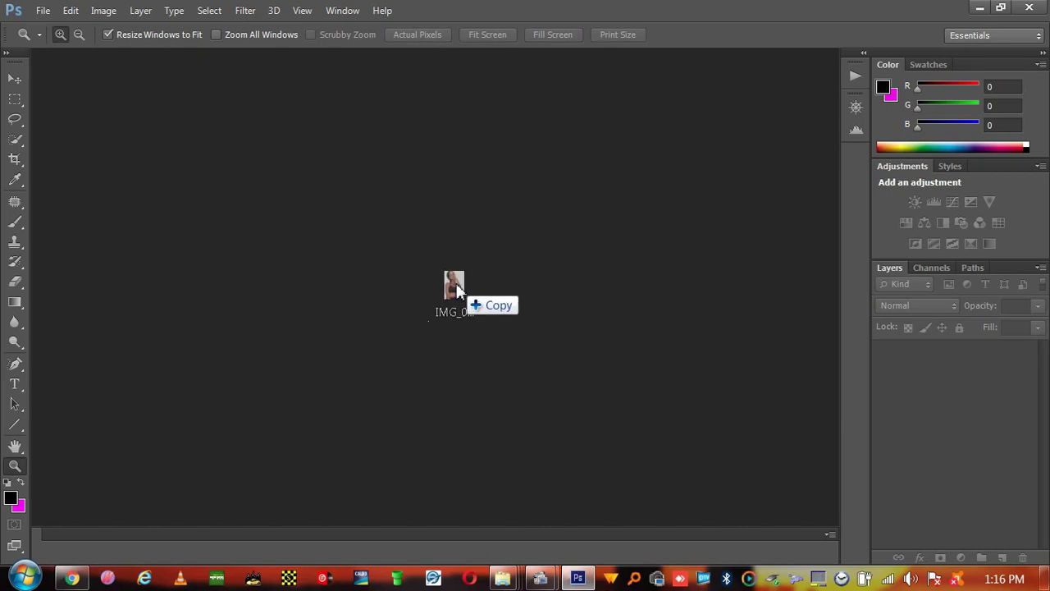
Open IMG_0144.png in Photoshop and zoom in on the portrait.
left_click_drag(585, 578, 454, 280)
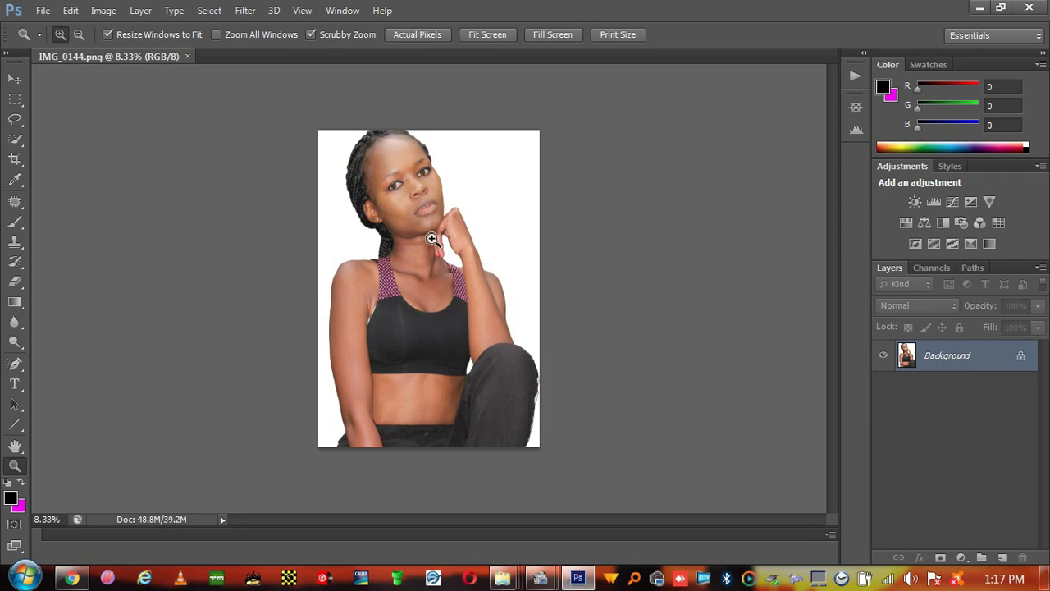
left_click(432, 238)
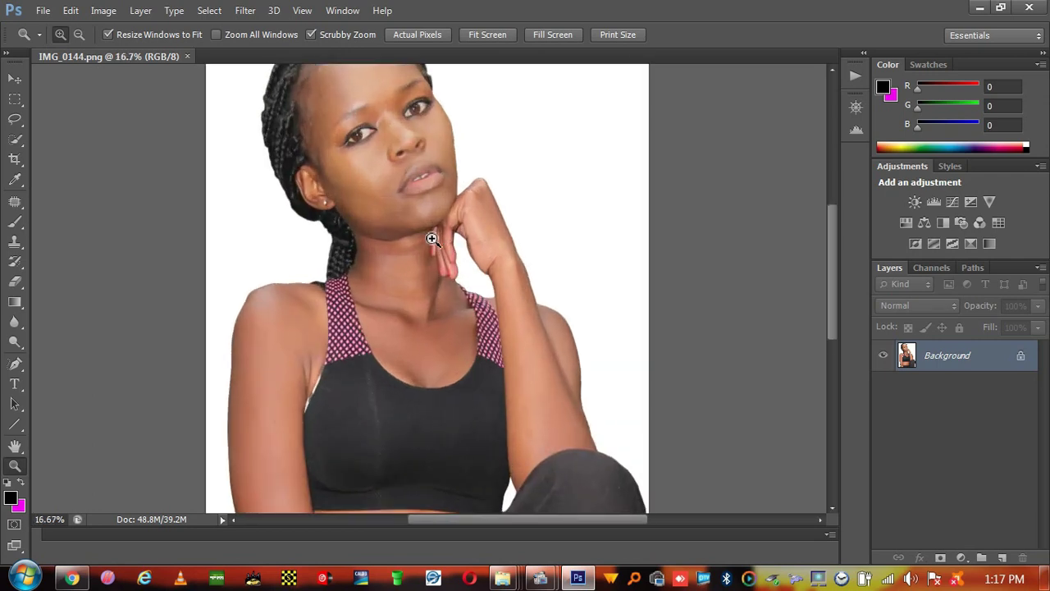
scroll(444, 232, "up", 2)
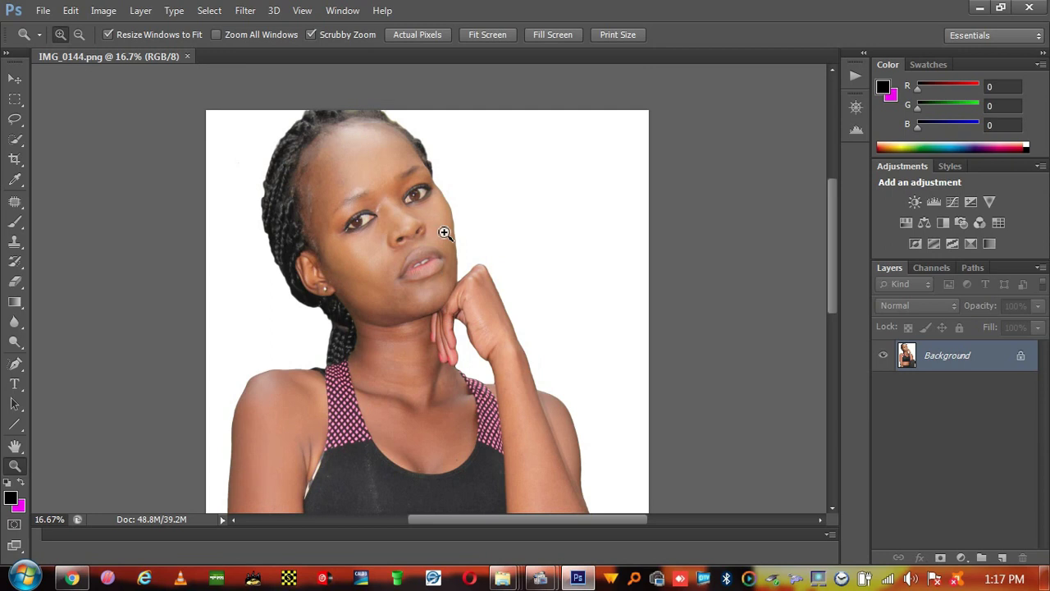
left_click(333, 175)
left_click_drag(405, 183, 338, 249)
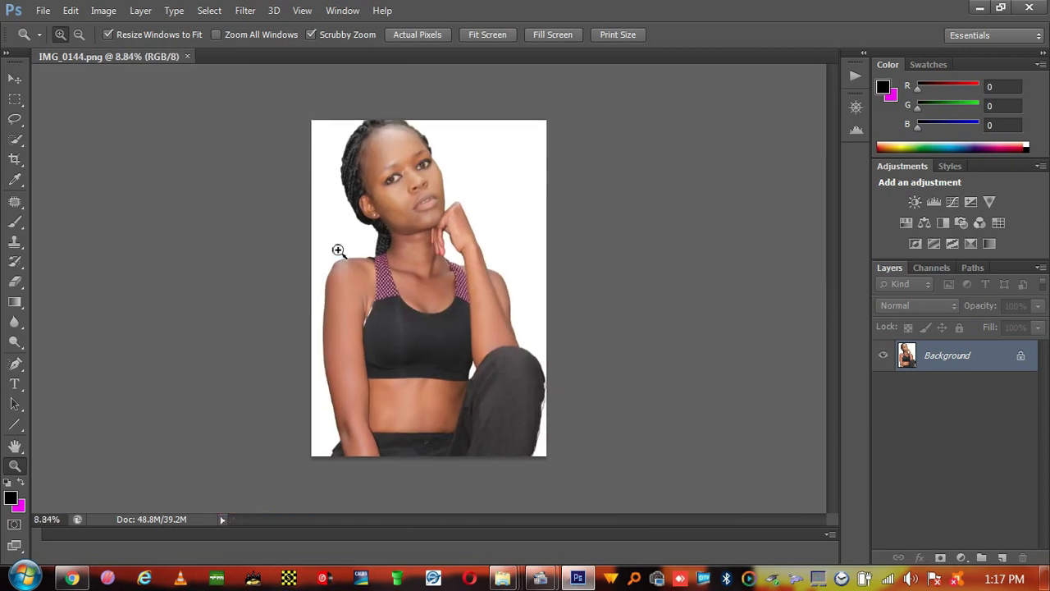
Zoom and pan over the torso and the whole portrait to inspect it.
left_click(443, 327)
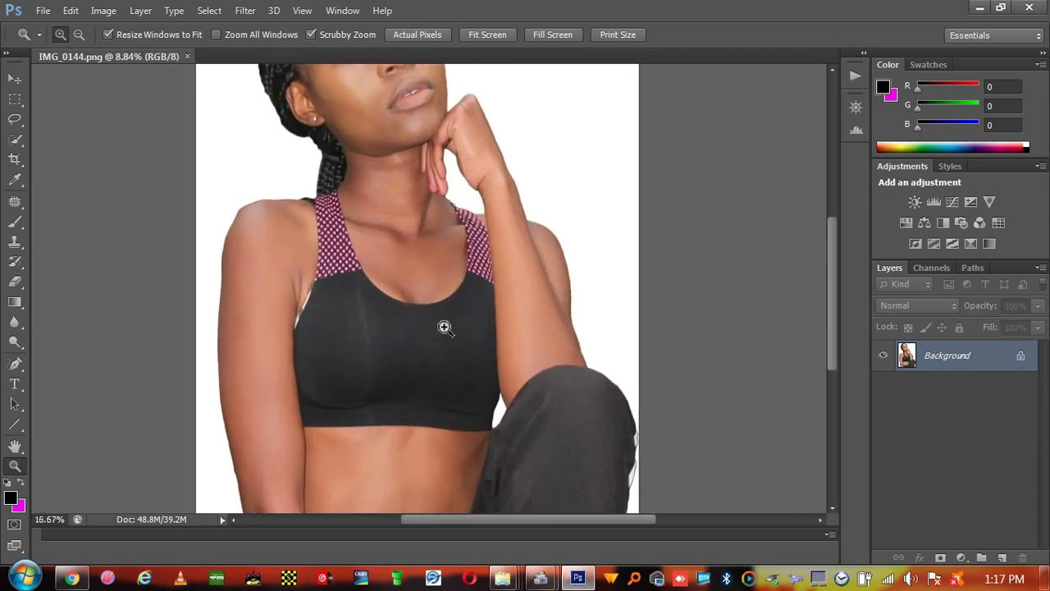
scroll(444, 327, "down", 3)
scroll(443, 327, "up", 5)
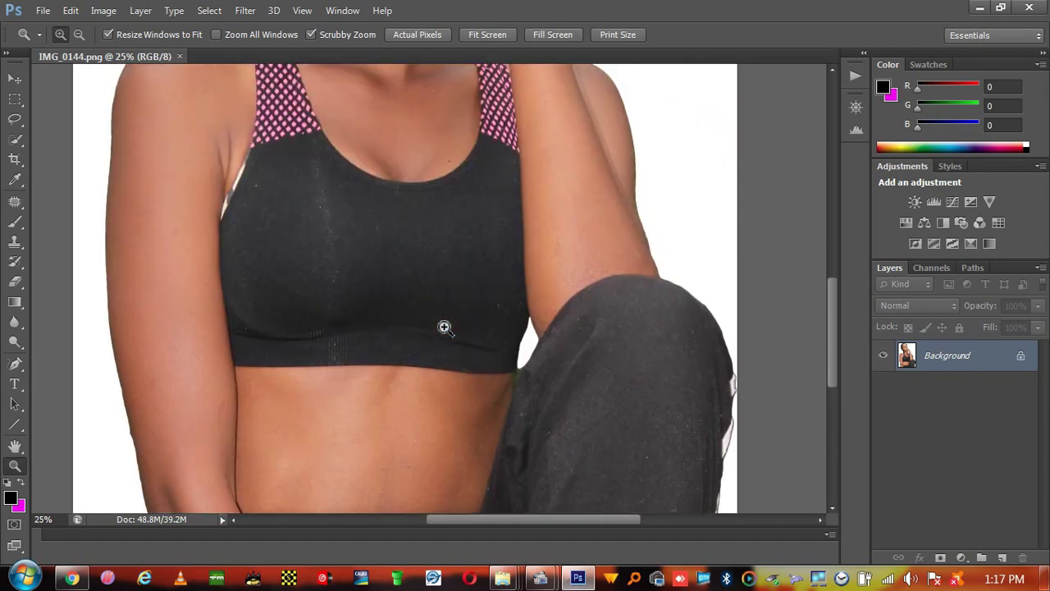
scroll(444, 327, "down", 3)
scroll(527, 208, "down", 1)
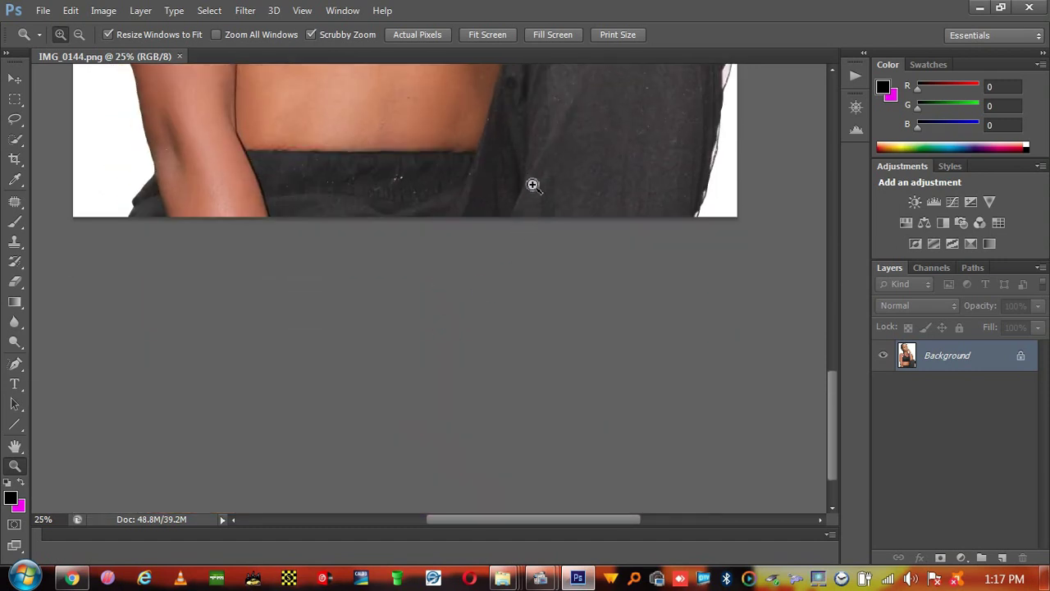
left_click_drag(532, 183, 413, 228)
left_click_drag(429, 270, 433, 277)
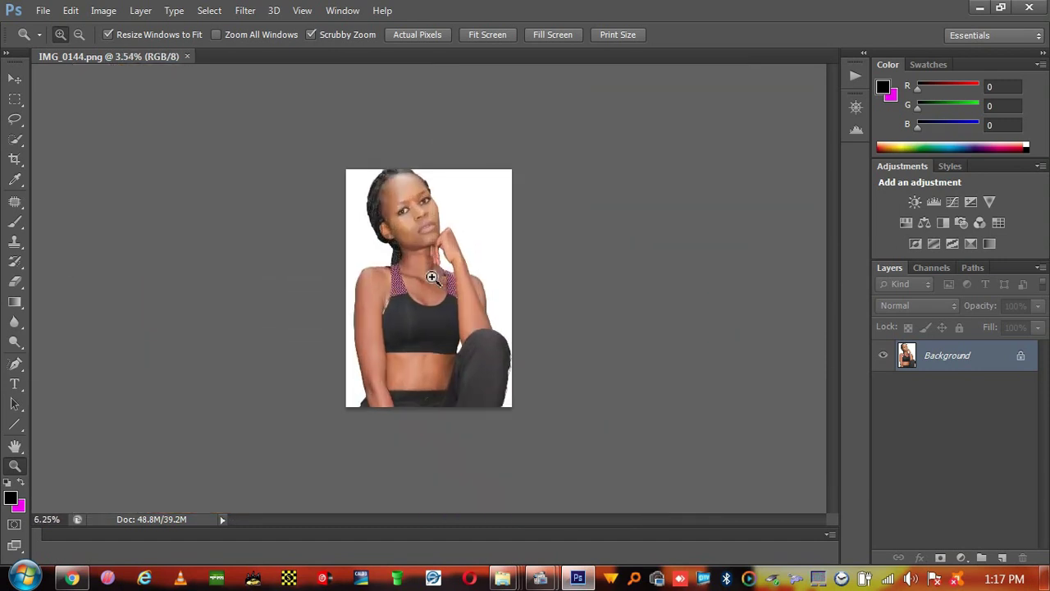
left_click(433, 277)
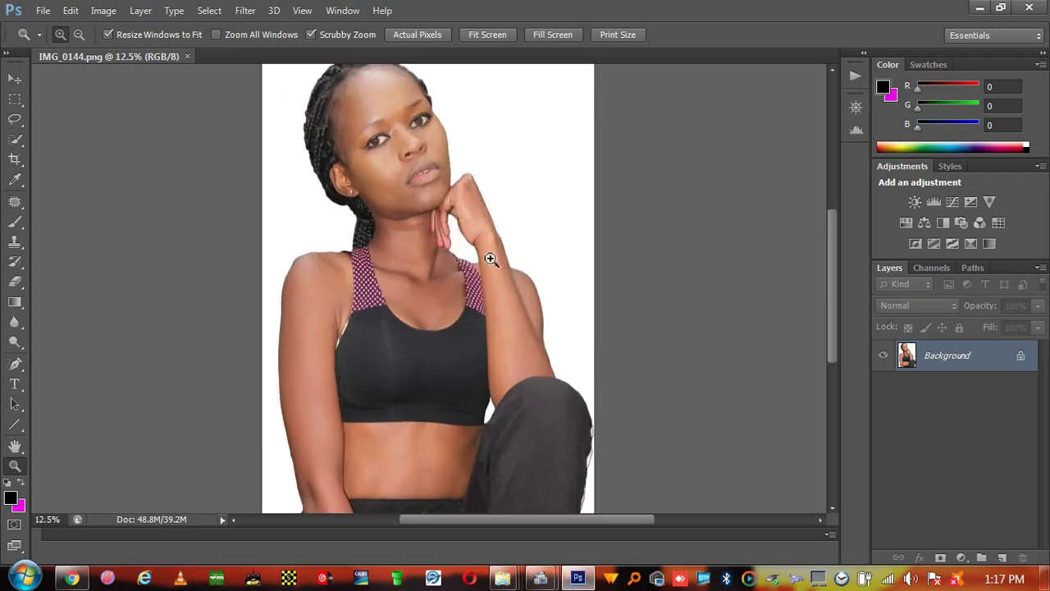
left_click_drag(487, 305, 457, 279)
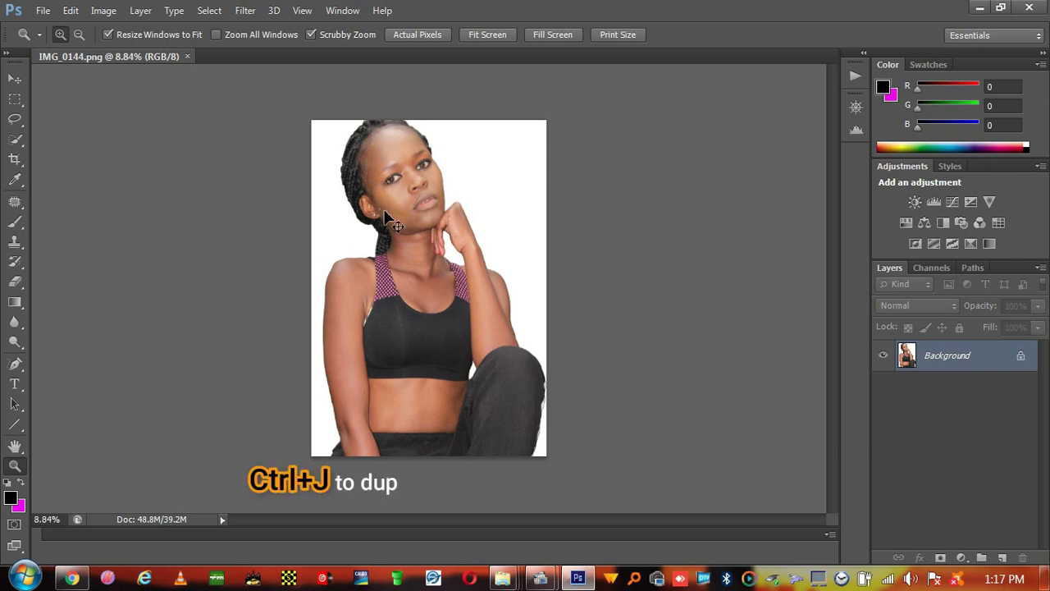
Duplicate the Background as Layer 1 with Ctrl+J and zoom in on the portrait.
key("ctrl+j")
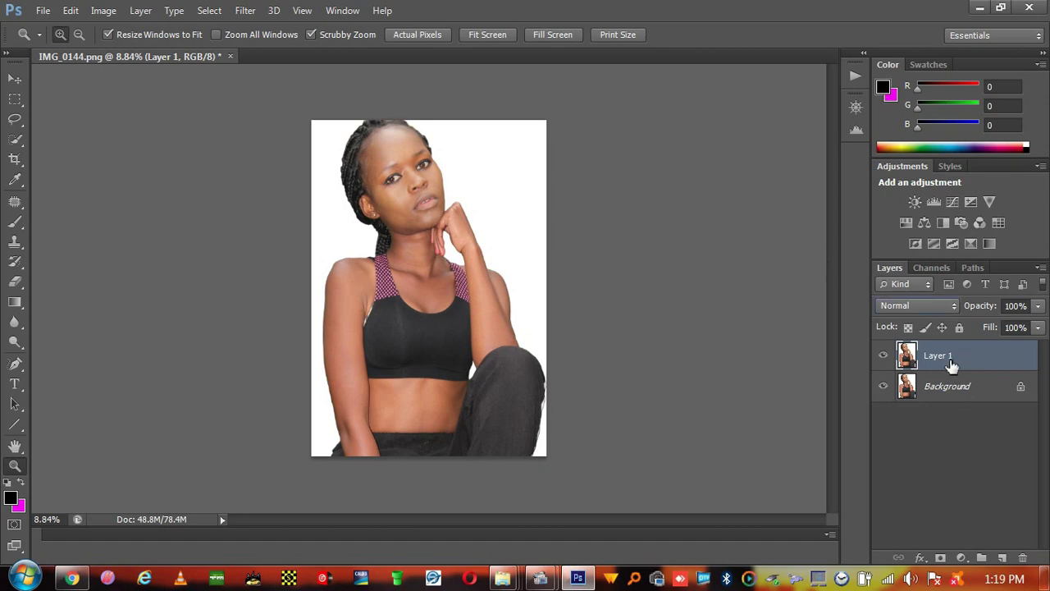
left_click(491, 308)
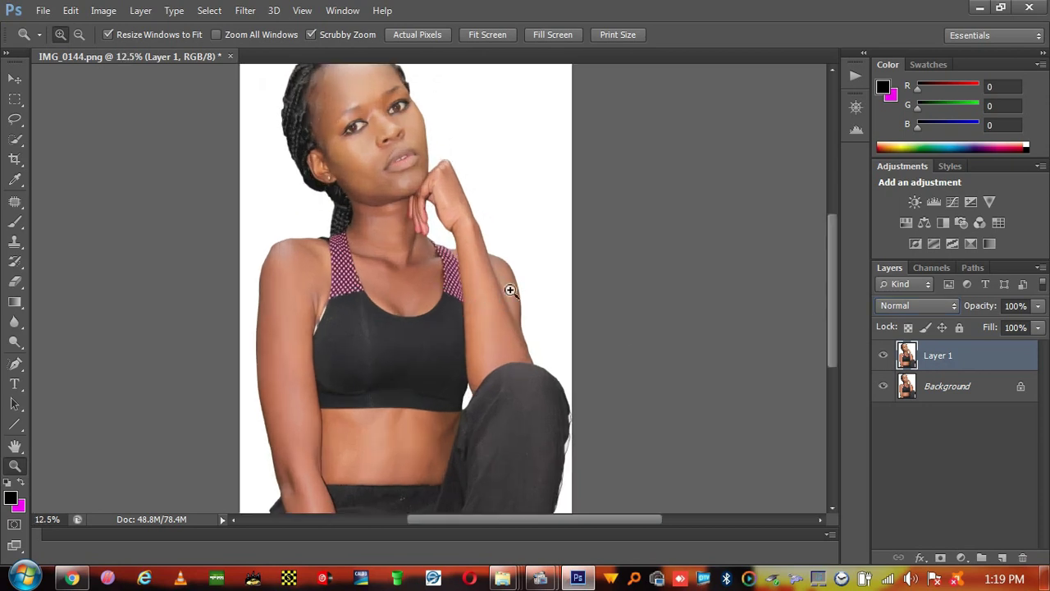
left_click_drag(510, 290, 481, 304)
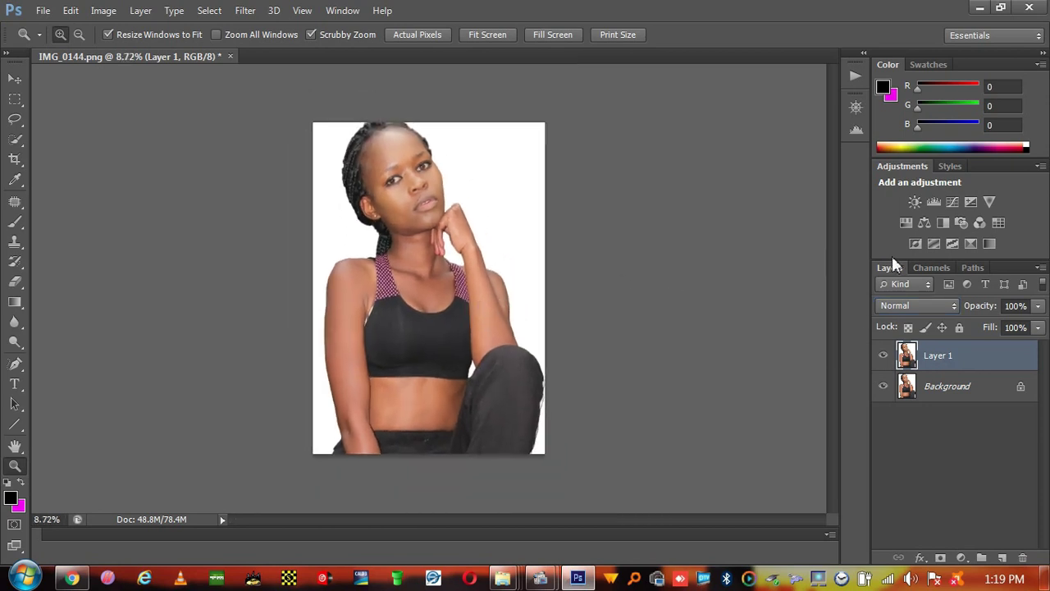
Add a Hue/Saturation adjustment layer with Saturation -100 and close its properties.
left_click(962, 558)
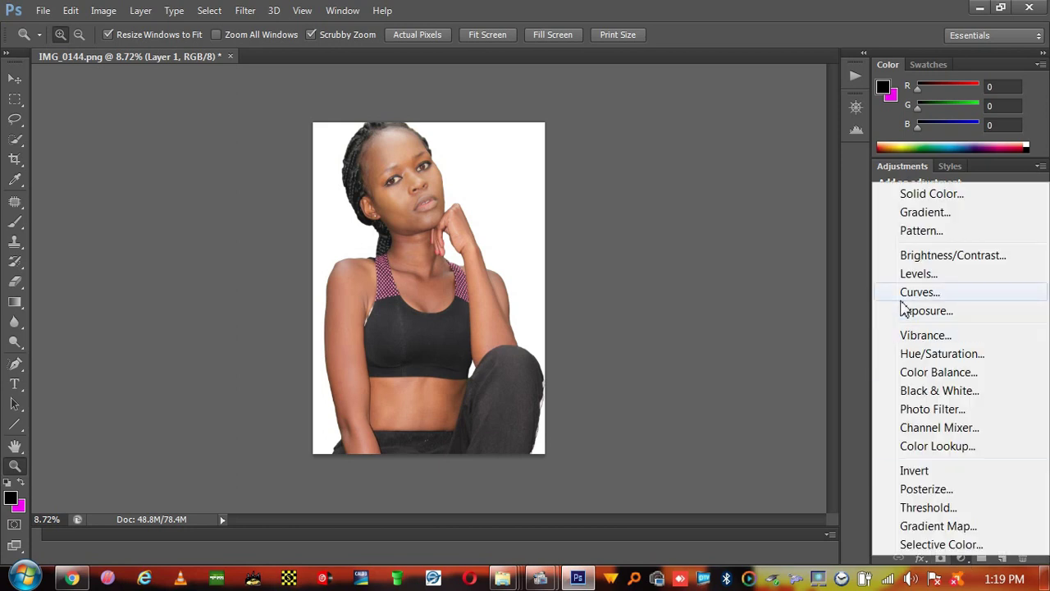
left_click(913, 353)
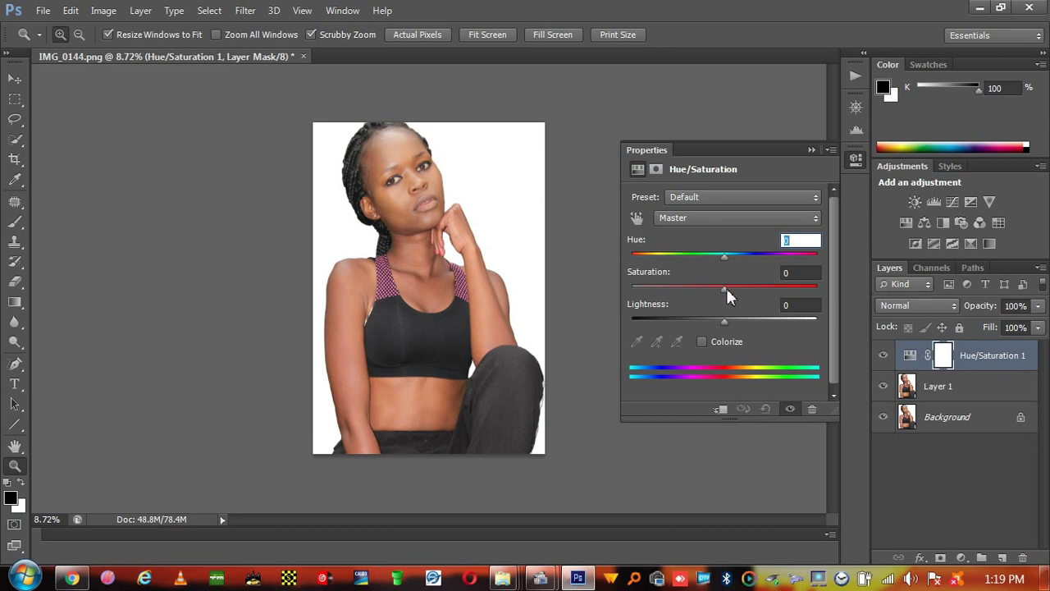
left_click_drag(725, 288, 616, 293)
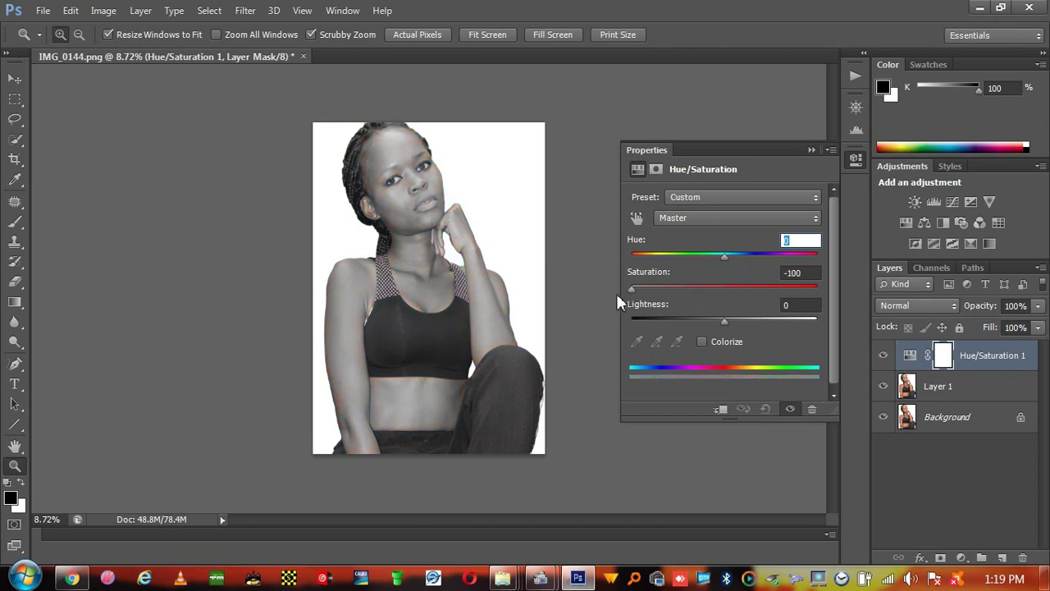
left_click(830, 153)
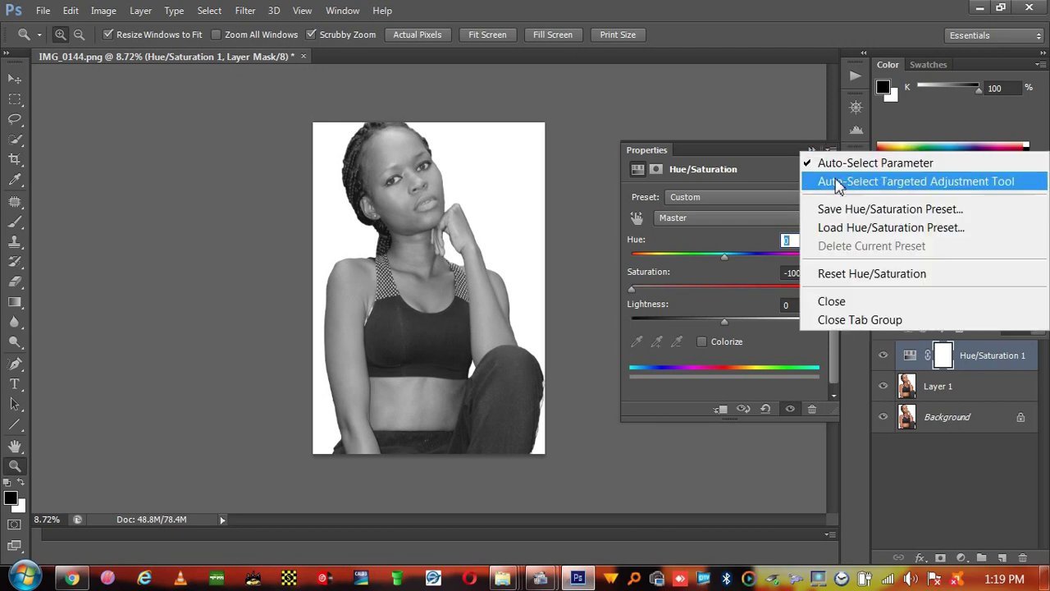
left_click(852, 304)
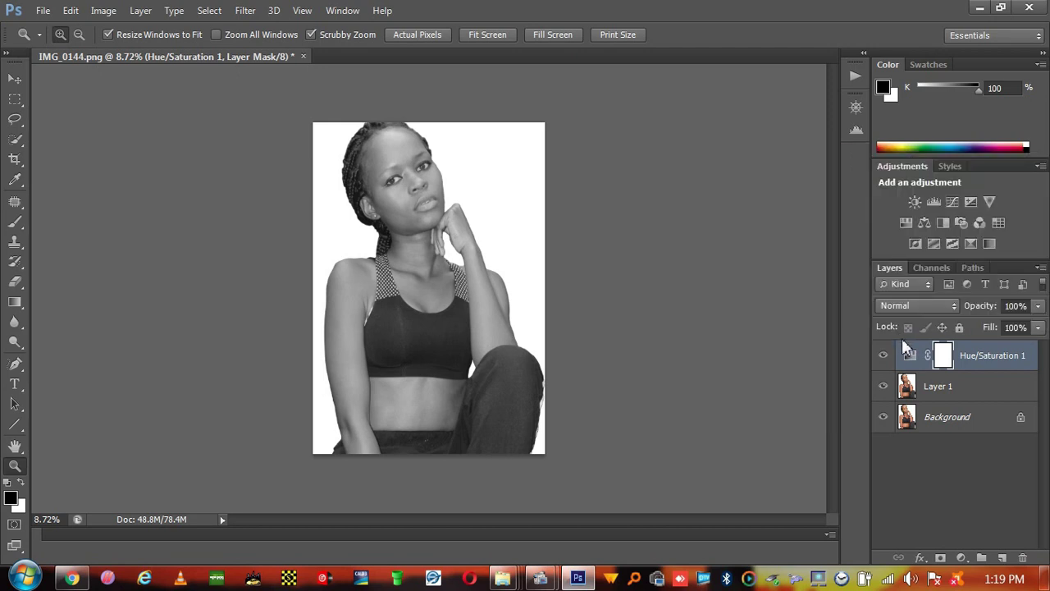
Select the duplicated Layer 1 below the Hue/Saturation layer.
left_click(938, 393)
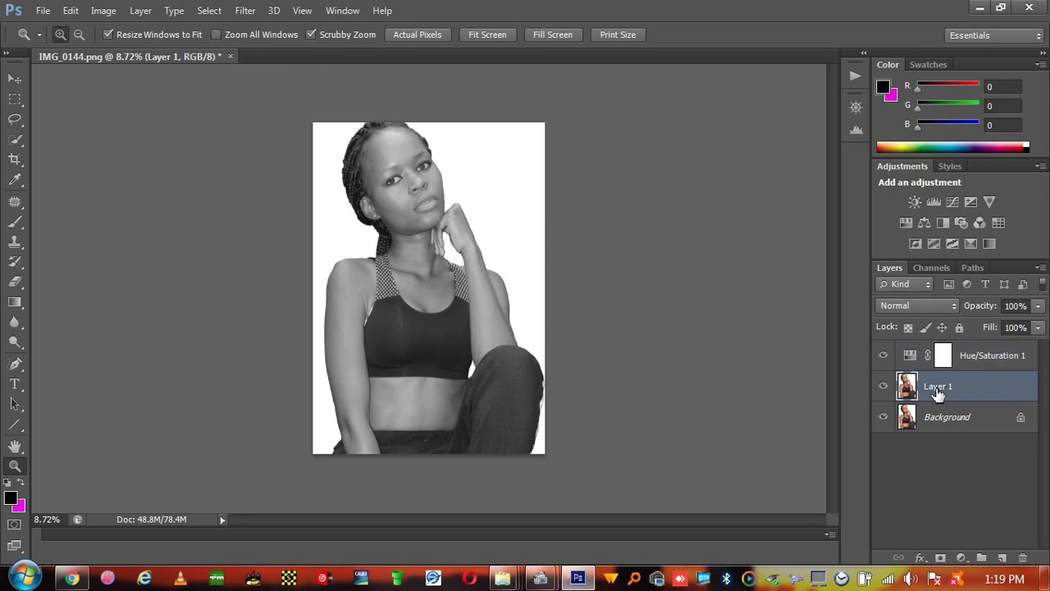
left_click(950, 358)
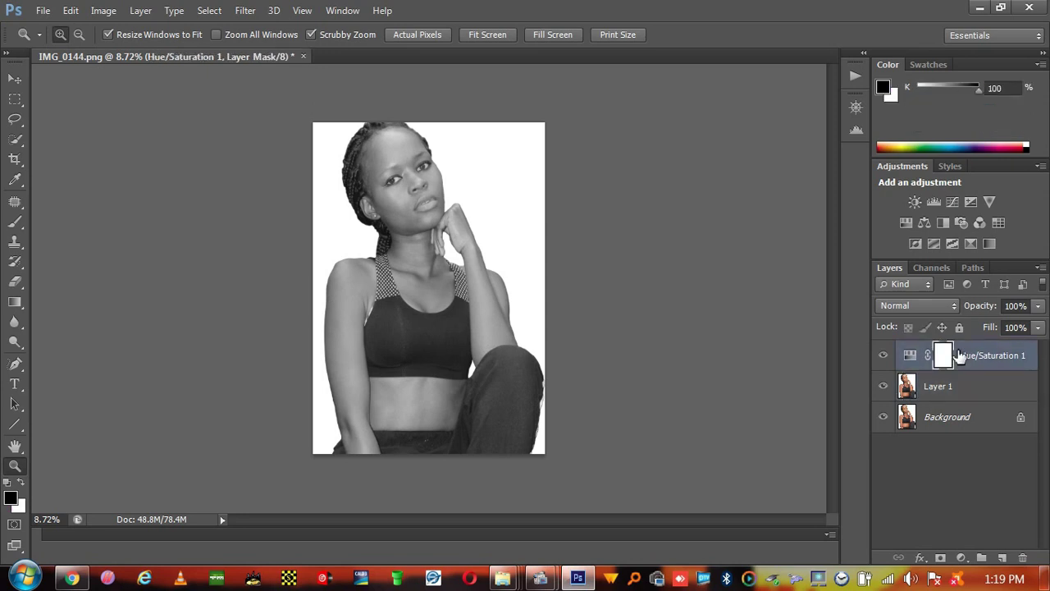
left_click(953, 394)
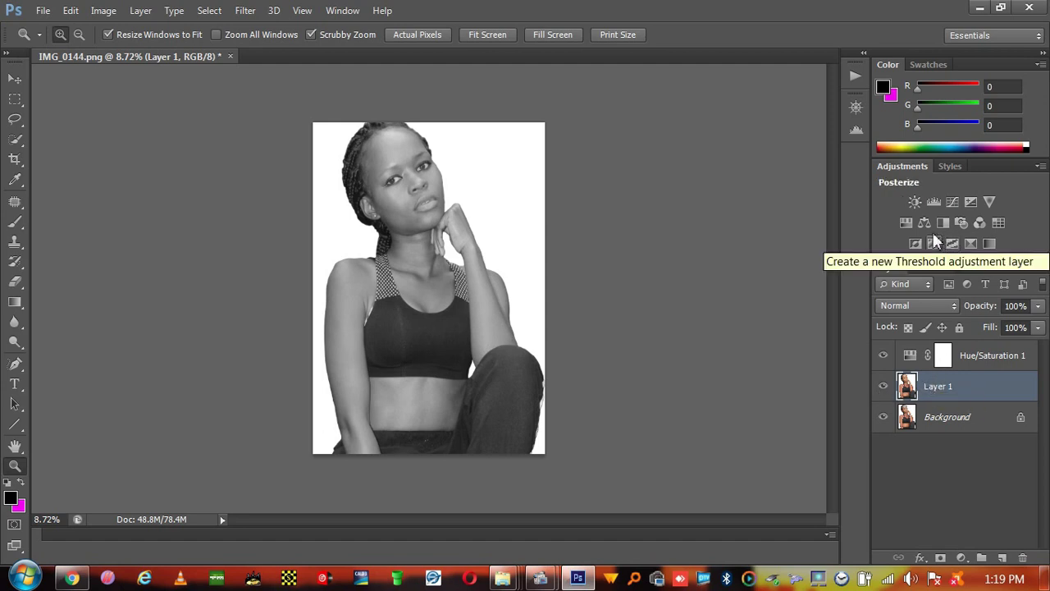
left_click(931, 305)
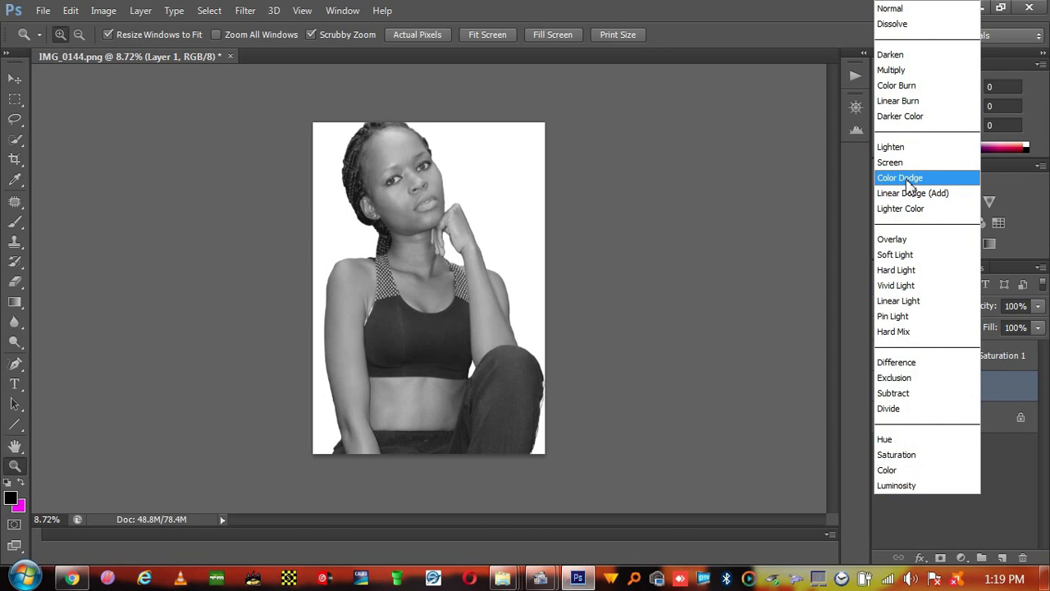
left_click(908, 183)
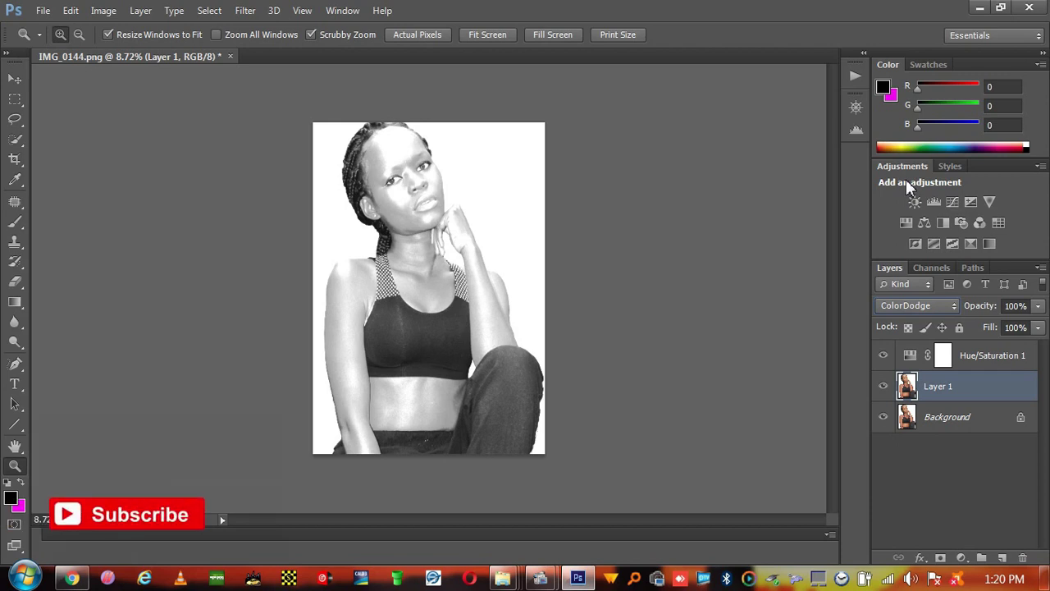
left_click(449, 253)
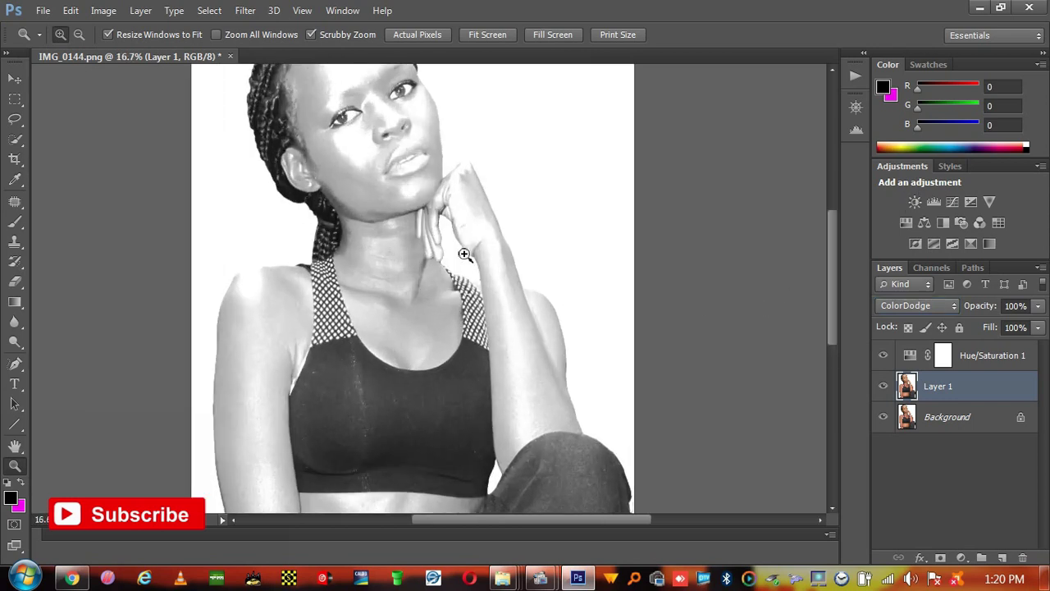
scroll(469, 254, "up", 3)
scroll(485, 257, "up", 3)
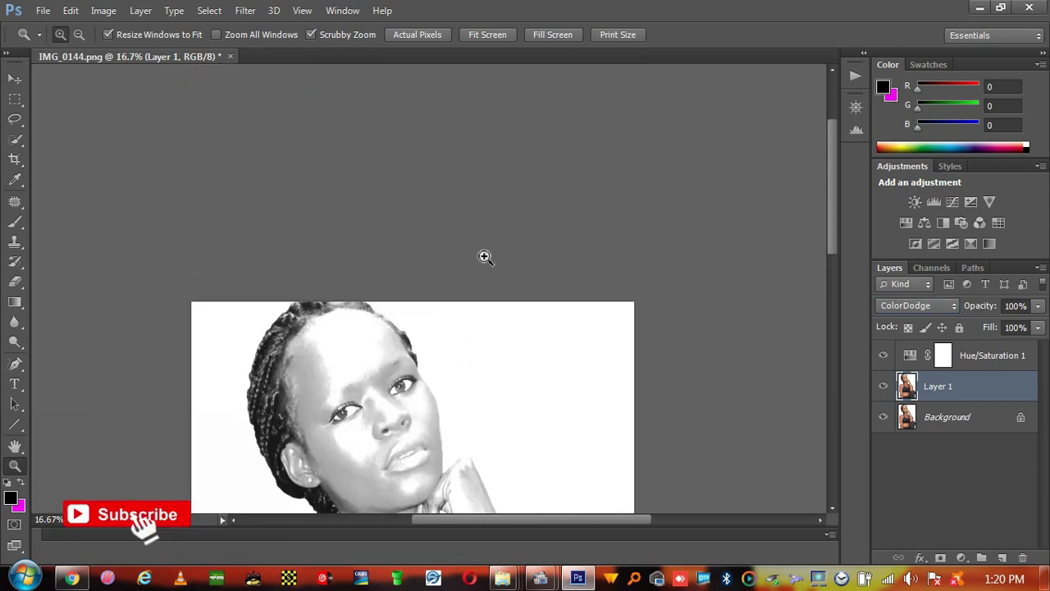
scroll(499, 264, "down", 3)
left_click(508, 312, "alt")
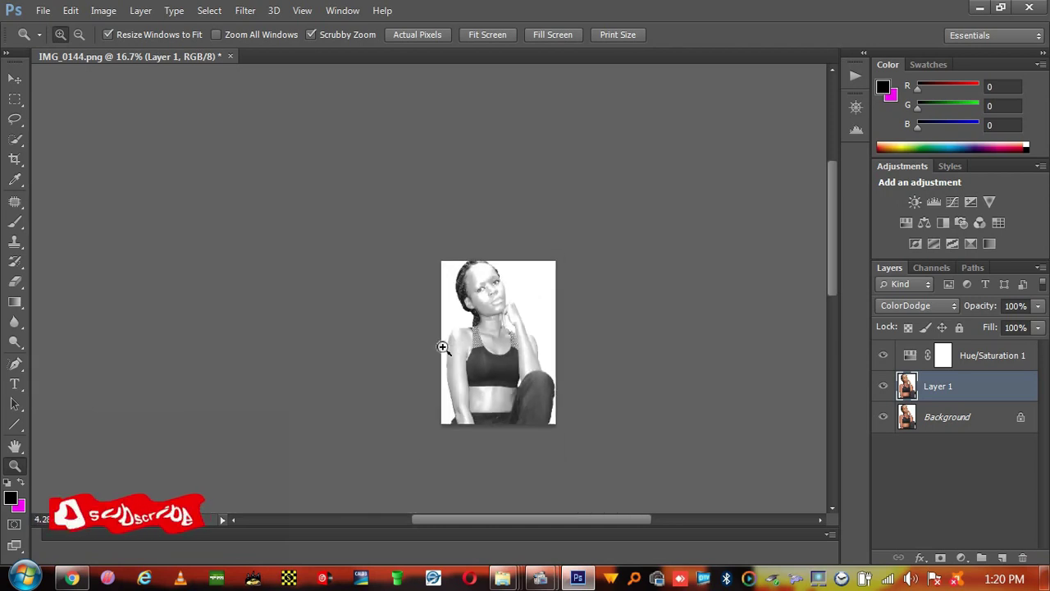
left_click(452, 340, "alt")
left_click(448, 317)
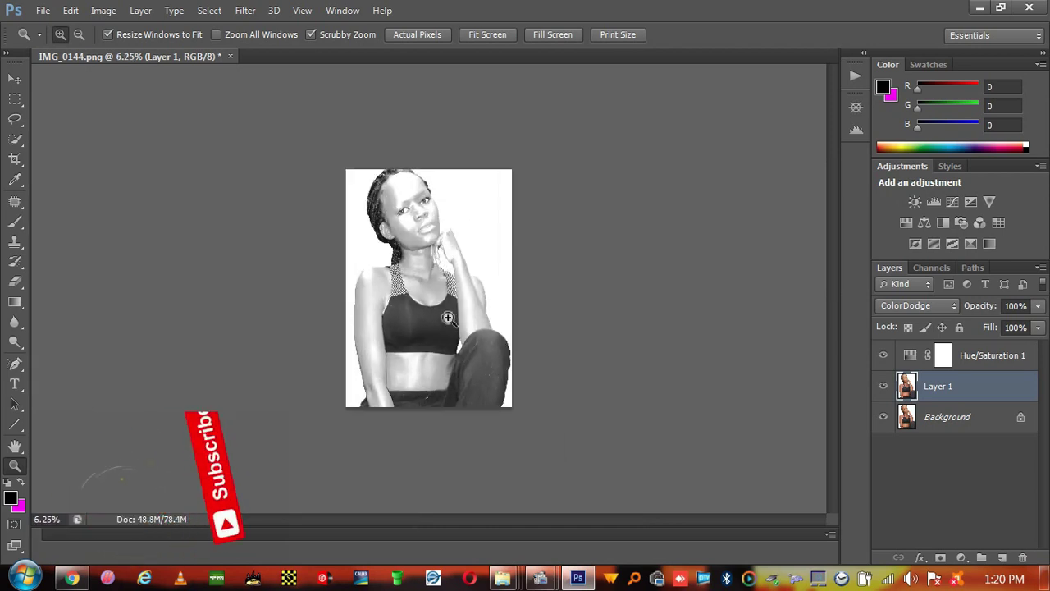
left_click(456, 312)
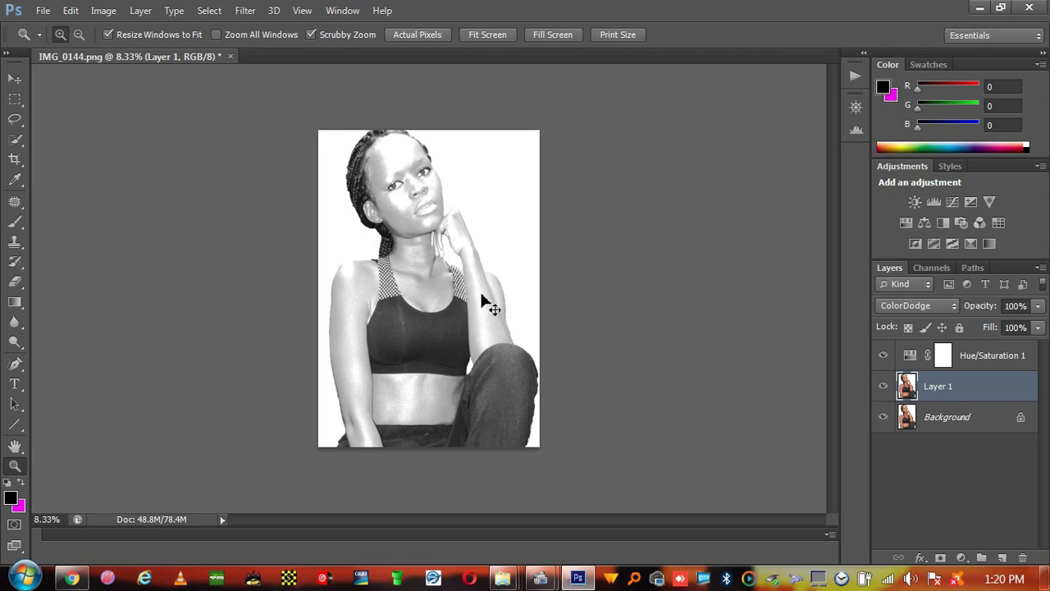
Invert Layer 1 with Ctrl+I so the canvas turns white.
key("ctrl+i")
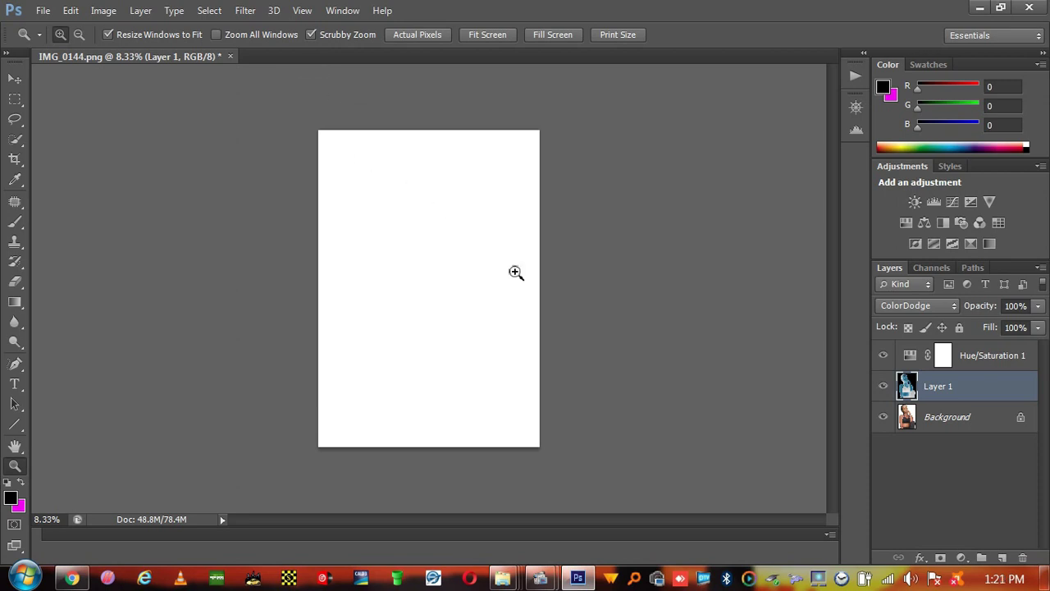
Apply a 55.0-pixel Gaussian Blur to Layer 1 and zoom in to check the lines.
left_click(251, 16)
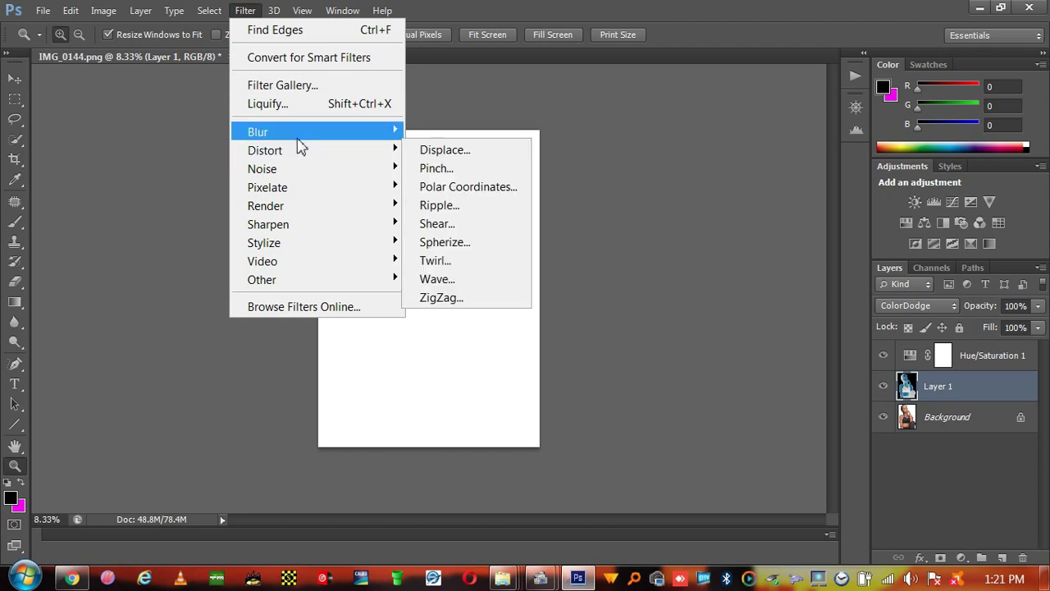
mouse_move(312, 133)
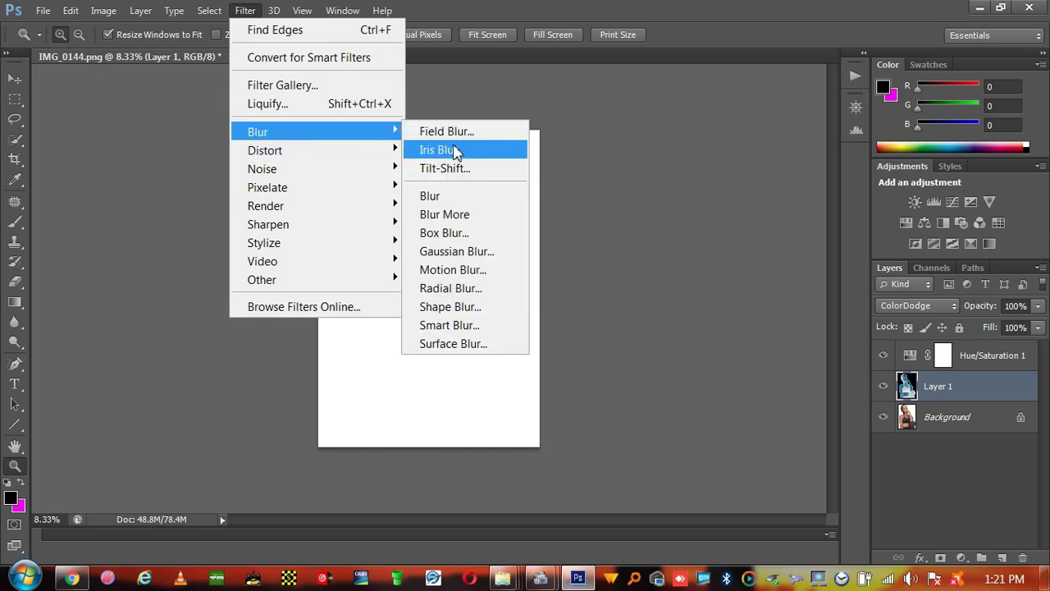
left_click(463, 252)
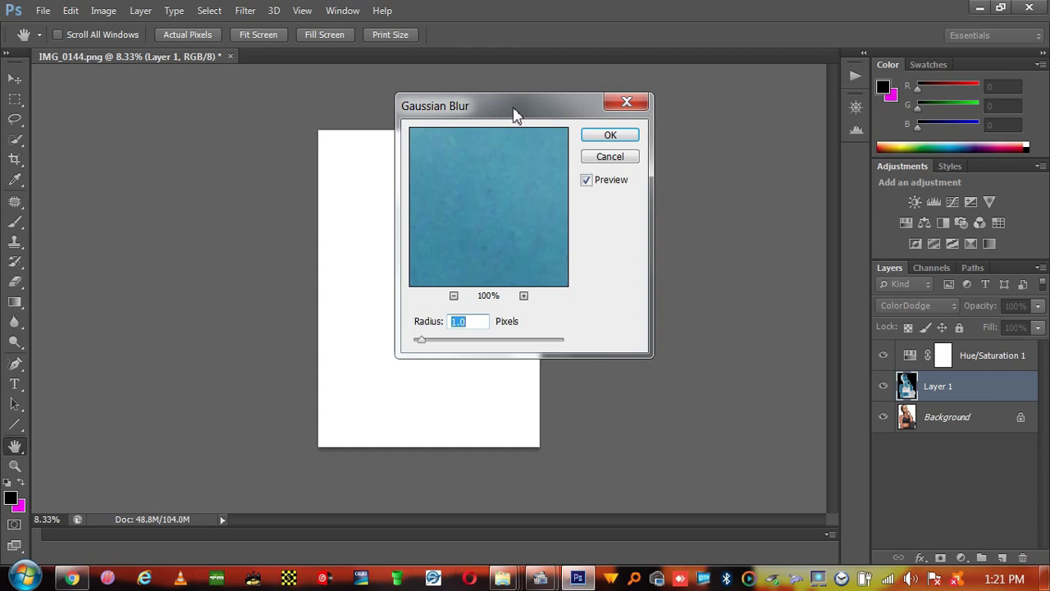
left_click_drag(519, 114, 659, 118)
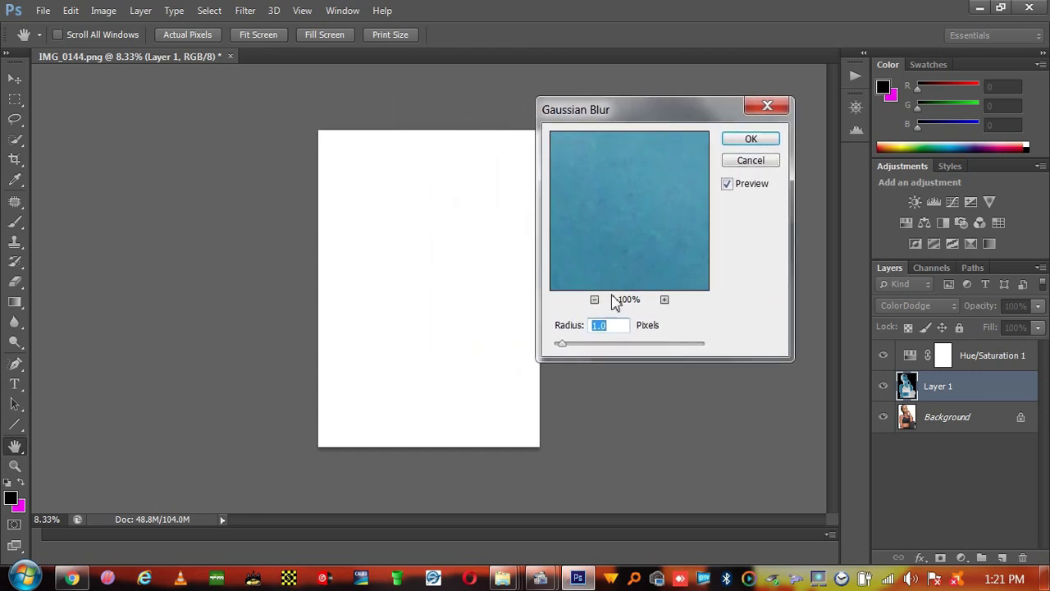
mouse_move(566, 343)
left_mouse_down()
mouse_move(624, 348)
mouse_move(597, 354)
mouse_move(623, 359)
mouse_move(610, 357)
mouse_move(619, 346)
left_mouse_up()
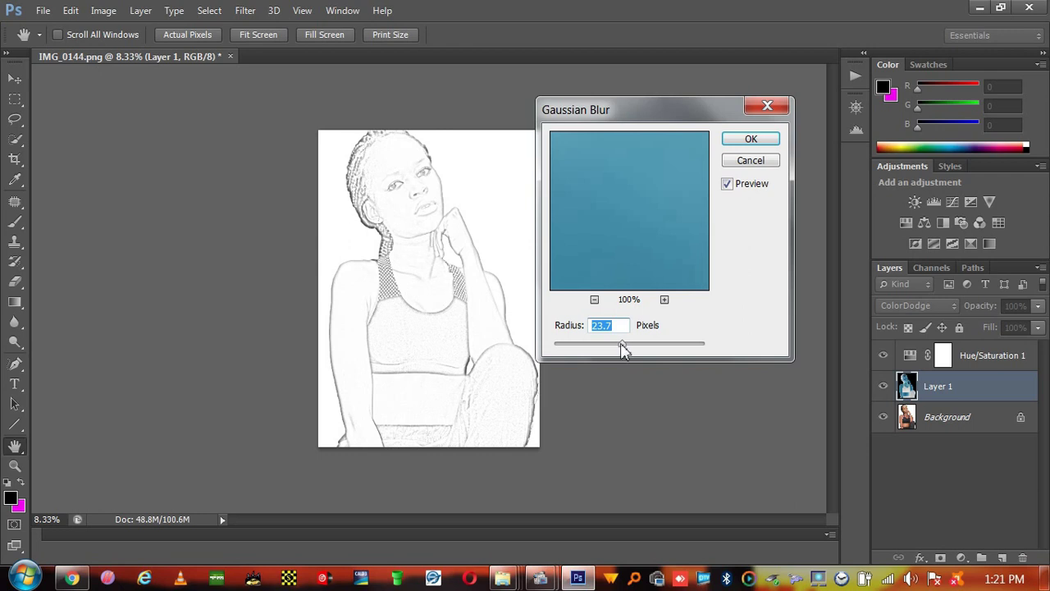
left_click_drag(622, 348, 648, 348)
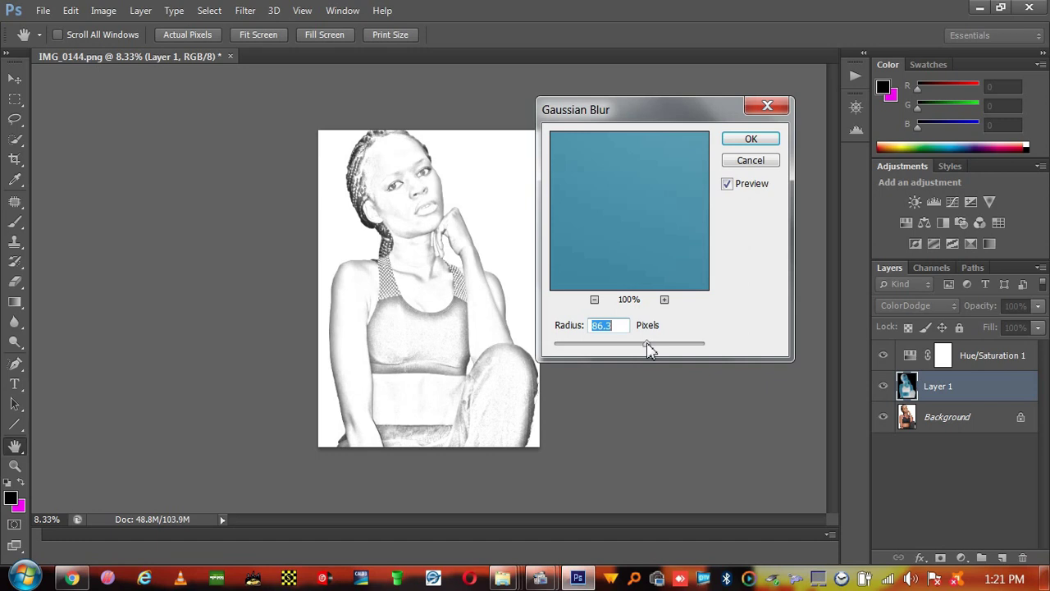
mouse_move(648, 345)
left_mouse_down()
mouse_move(686, 345)
mouse_move(638, 357)
mouse_move(590, 351)
mouse_move(662, 345)
mouse_move(647, 347)
left_mouse_up()
left_click_drag(646, 345, 643, 345)
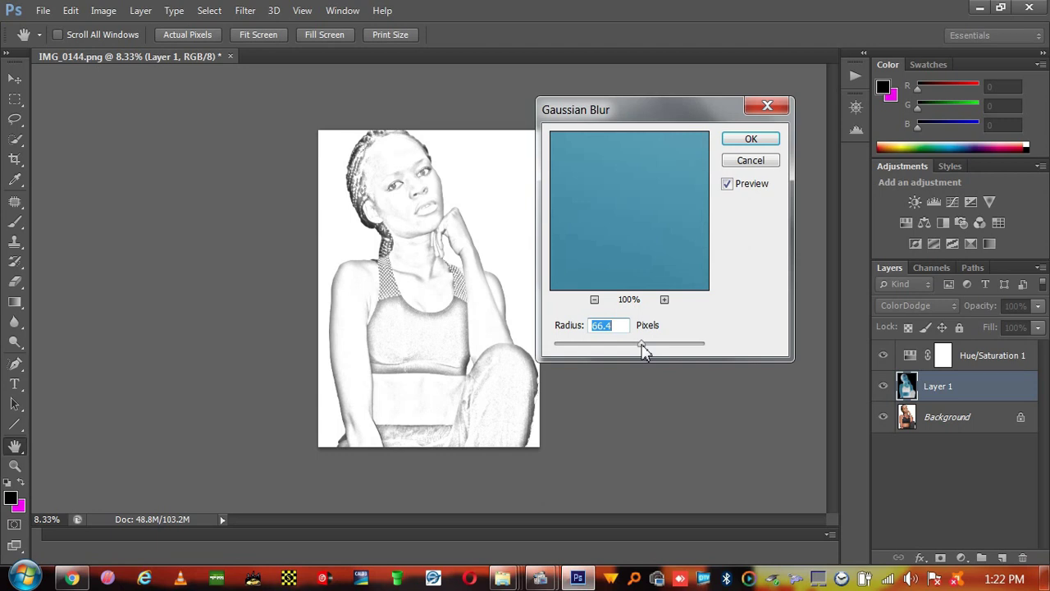
left_click_drag(642, 345, 638, 345)
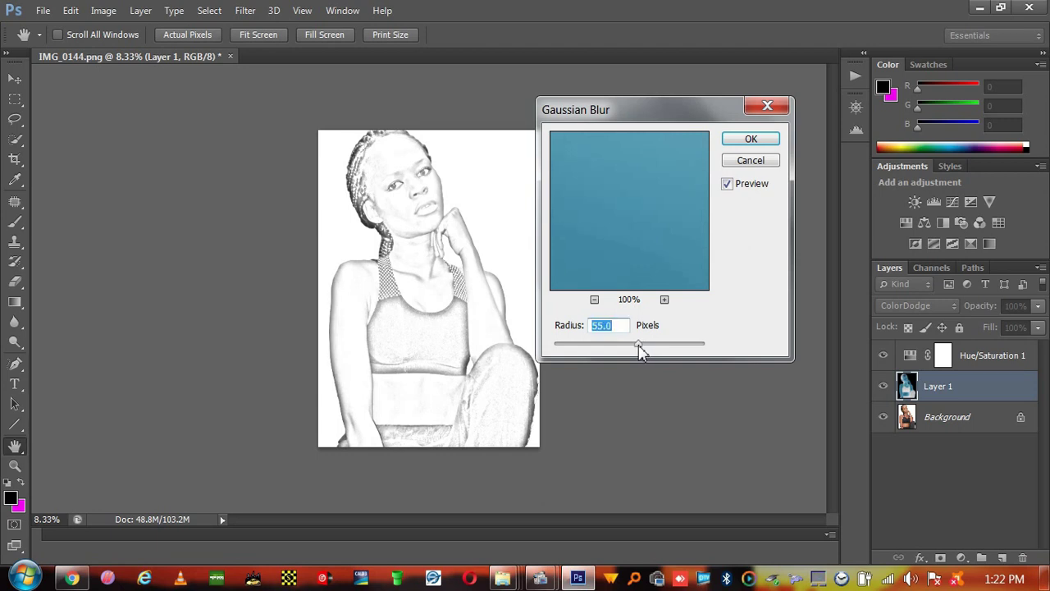
left_click(749, 140)
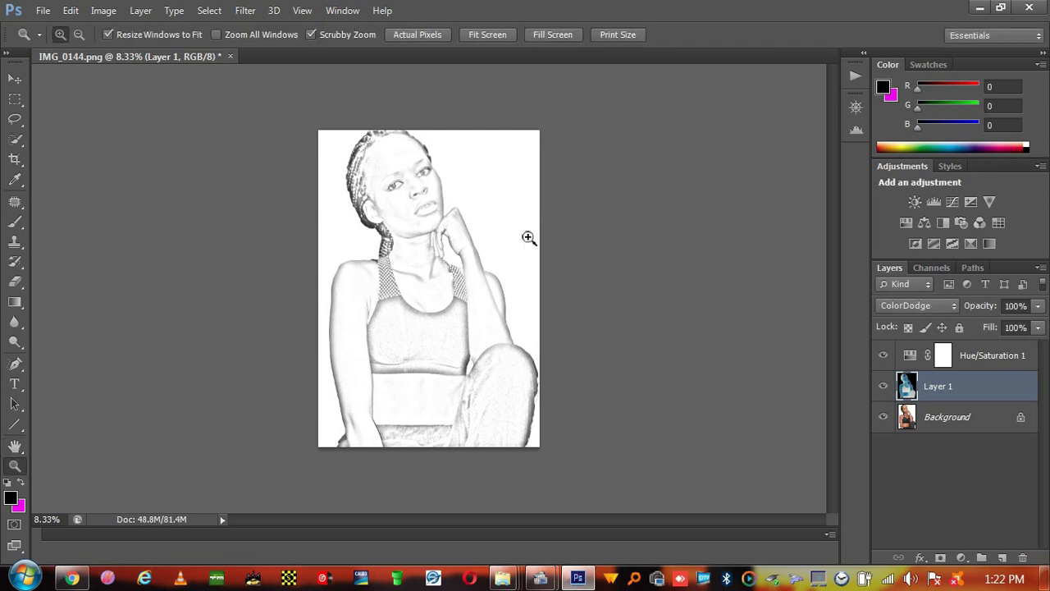
left_click(460, 239)
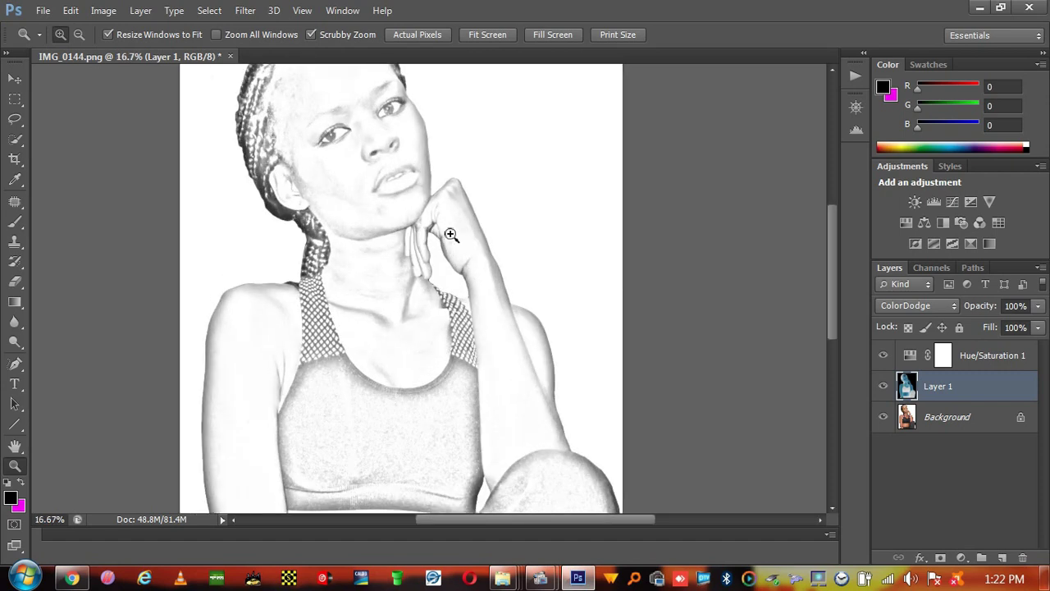
left_click_drag(504, 227, 462, 257)
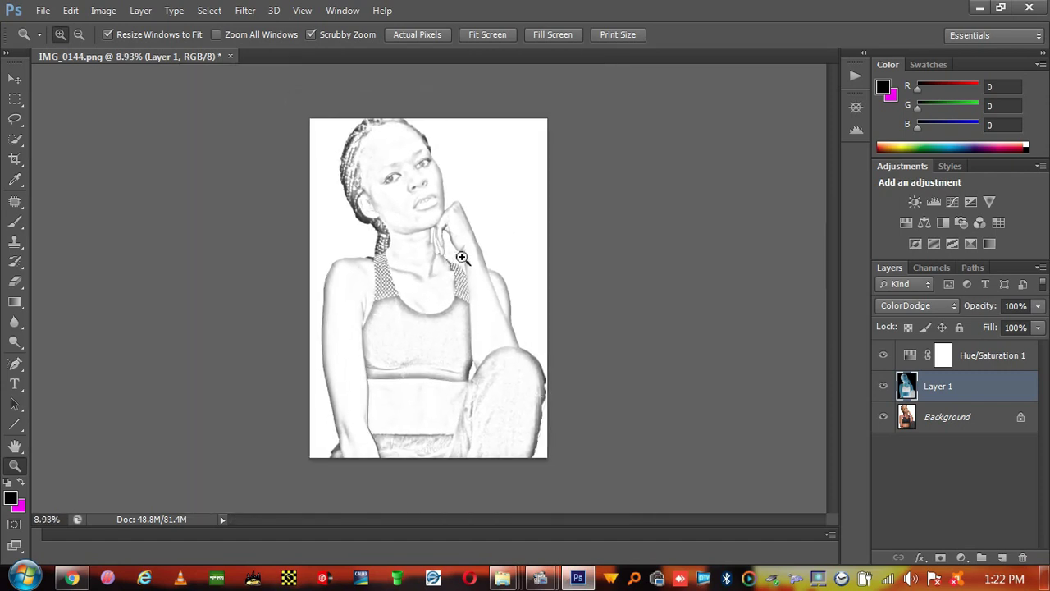
left_click(461, 257)
scroll(462, 257, "down", 3)
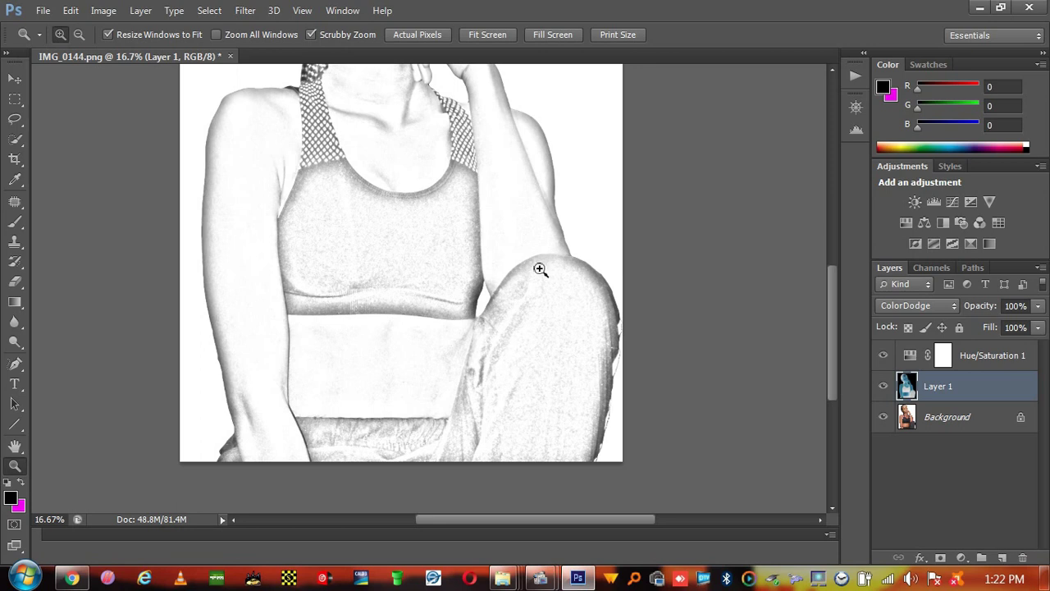
left_click_drag(566, 284, 514, 305)
left_click(515, 306)
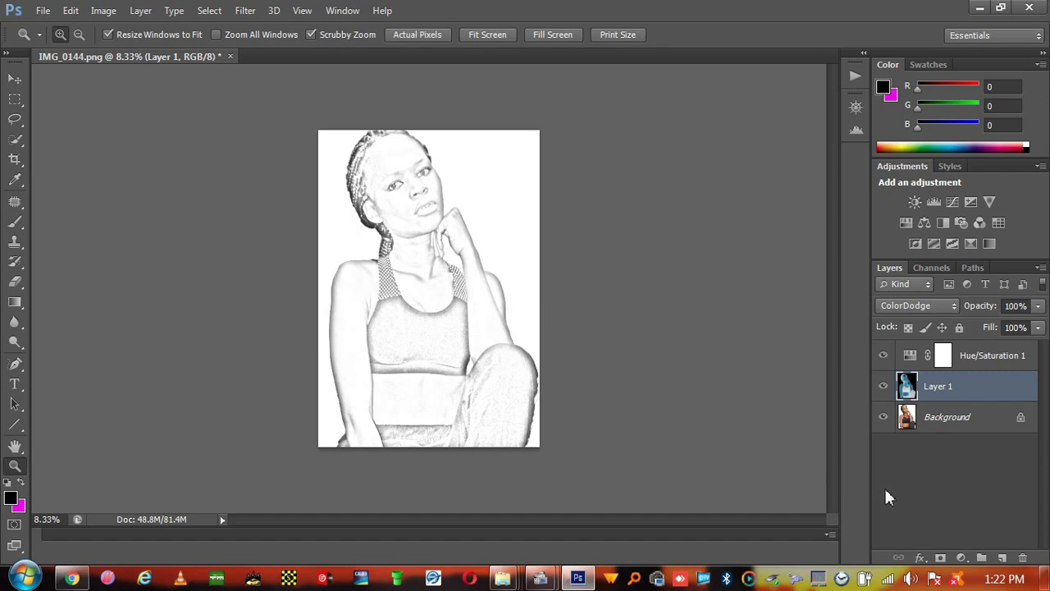
Add a Levels adjustment layer with black input at 94, then close its properties.
left_click(962, 559)
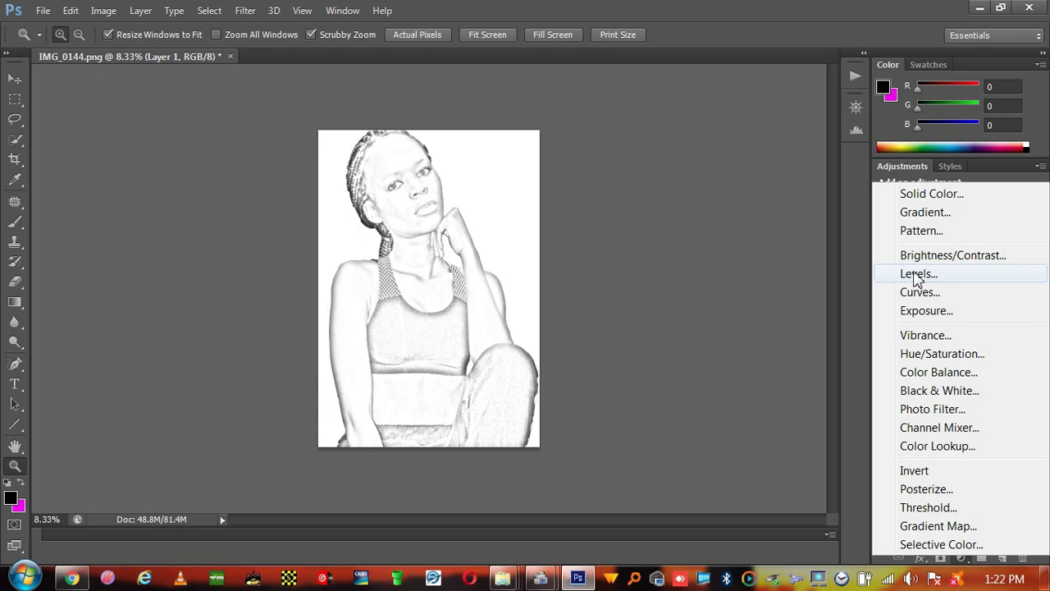
left_click(918, 276)
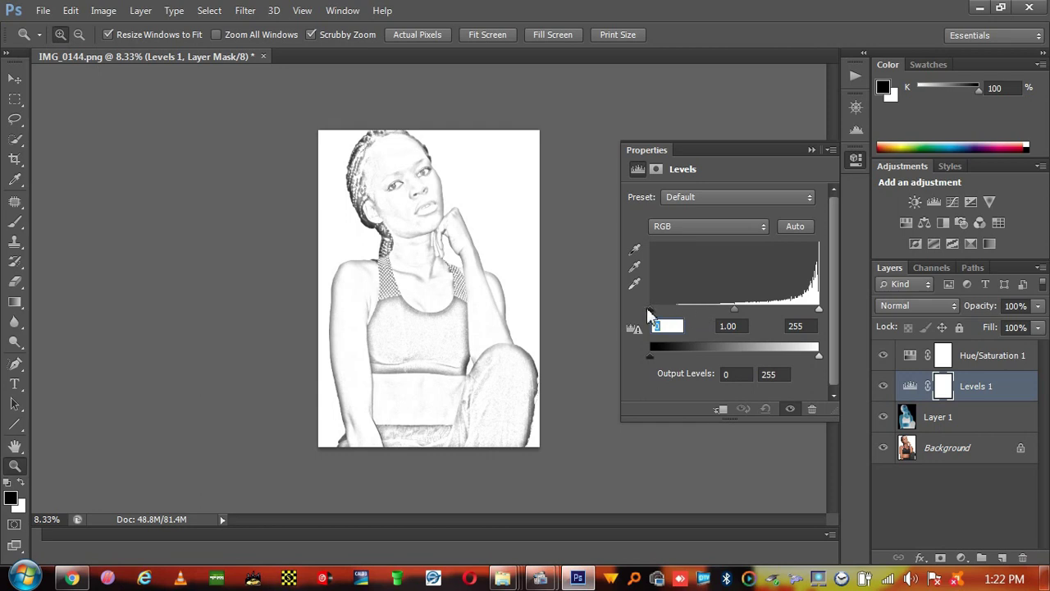
left_click_drag(650, 310, 733, 306)
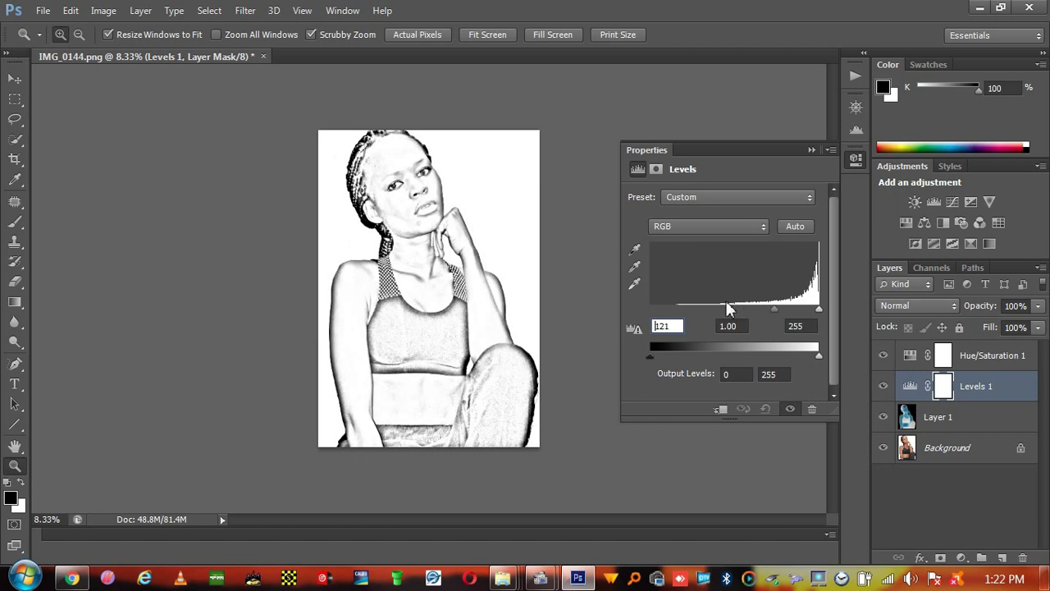
mouse_move(733, 307)
left_mouse_down()
mouse_move(667, 310)
mouse_move(766, 305)
mouse_move(632, 326)
mouse_move(706, 311)
left_mouse_up()
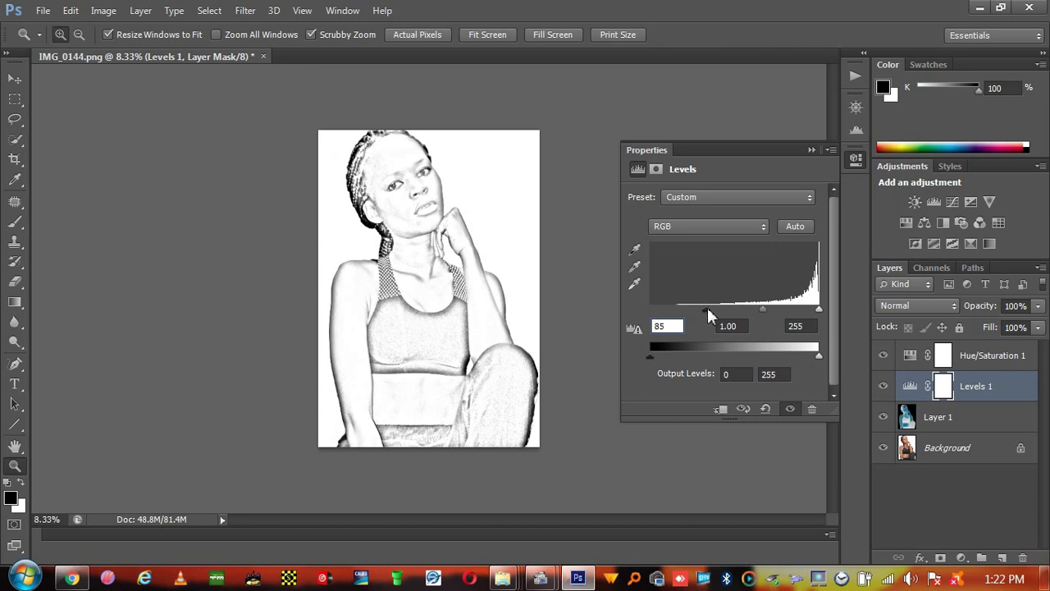
left_click_drag(706, 309, 714, 309)
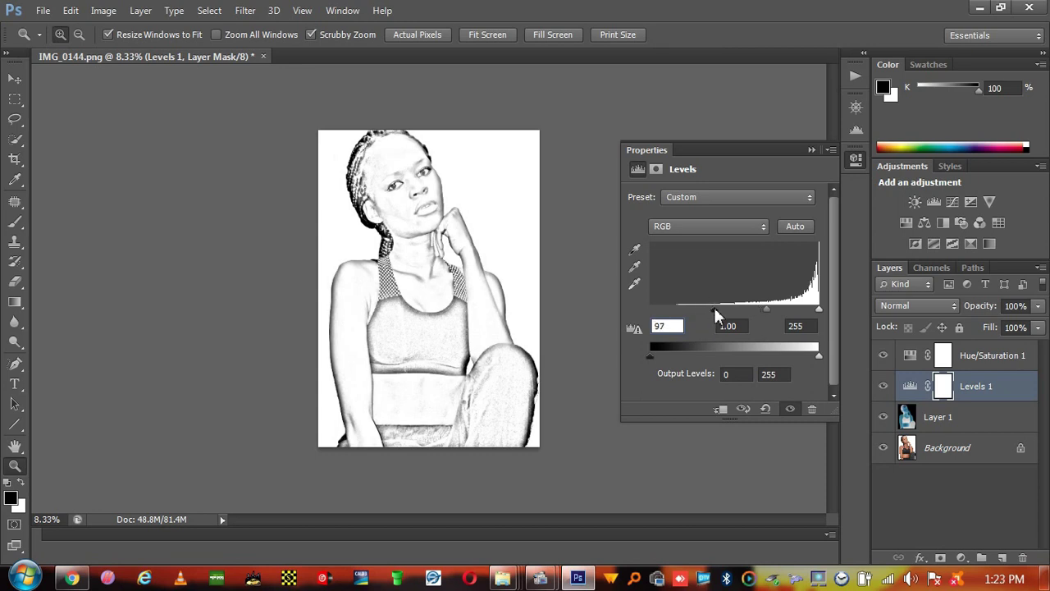
mouse_move(717, 308)
left_mouse_down()
mouse_move(739, 312)
mouse_move(713, 311)
left_mouse_up()
left_click(831, 150)
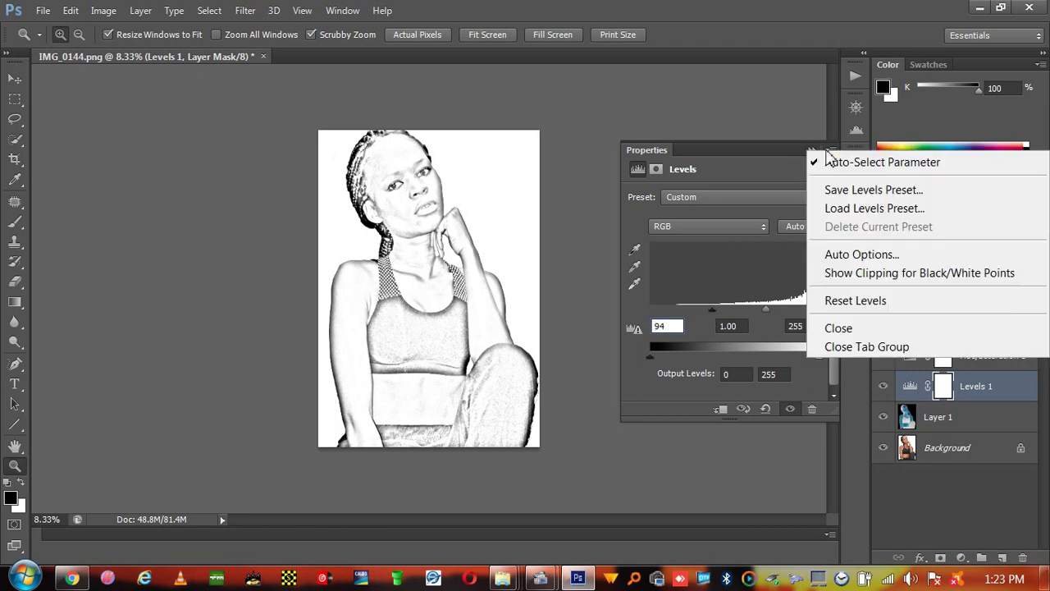
left_click(872, 334)
left_click(538, 361)
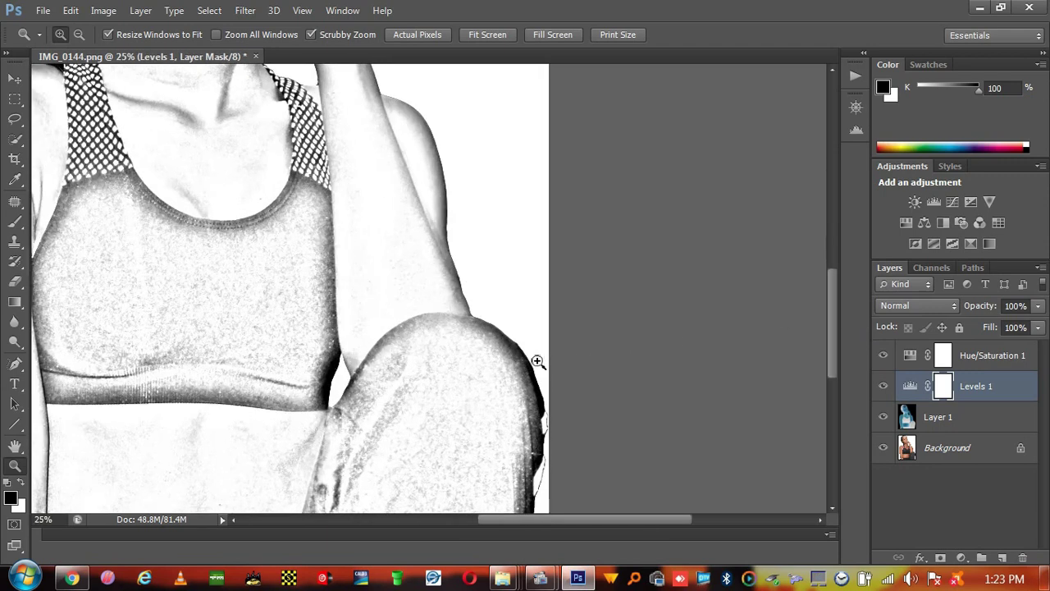
scroll(537, 361, "up", 10)
scroll(538, 361, "up", 1)
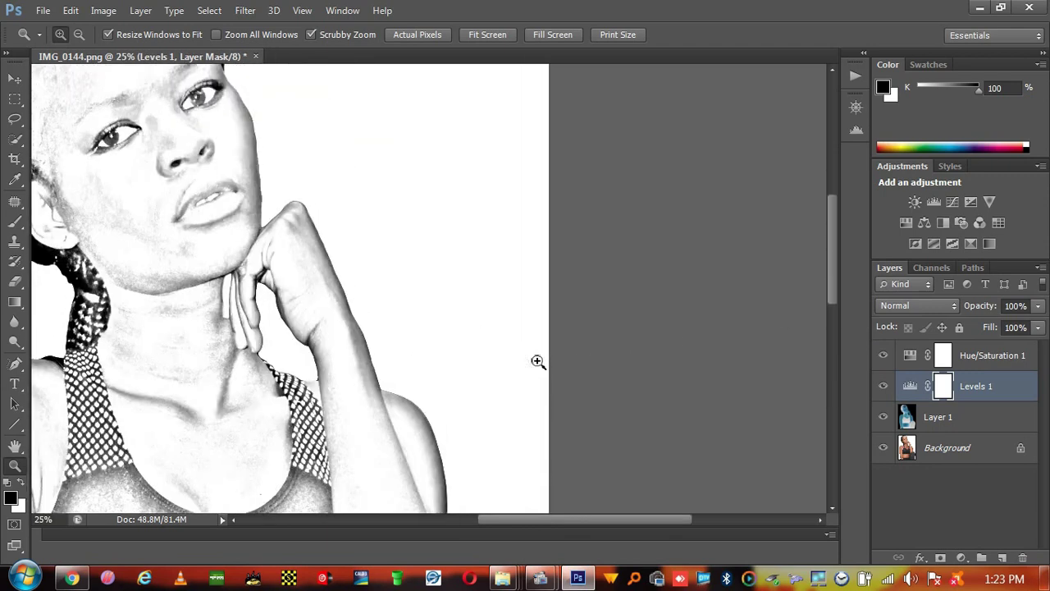
left_click_drag(513, 323, 475, 358)
scroll(390, 343, "down", 4)
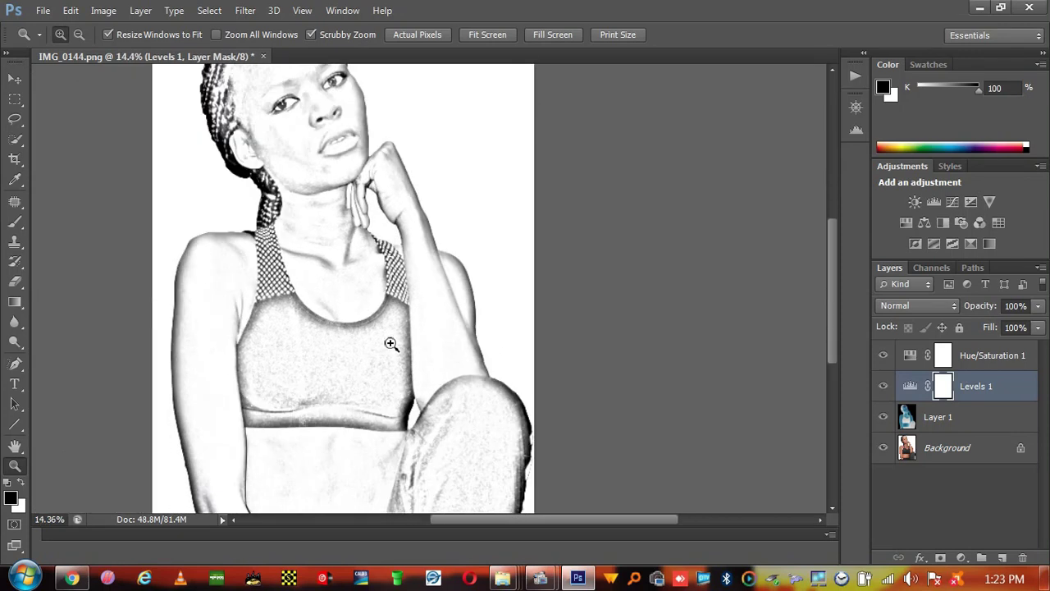
scroll(391, 343, "down", 5)
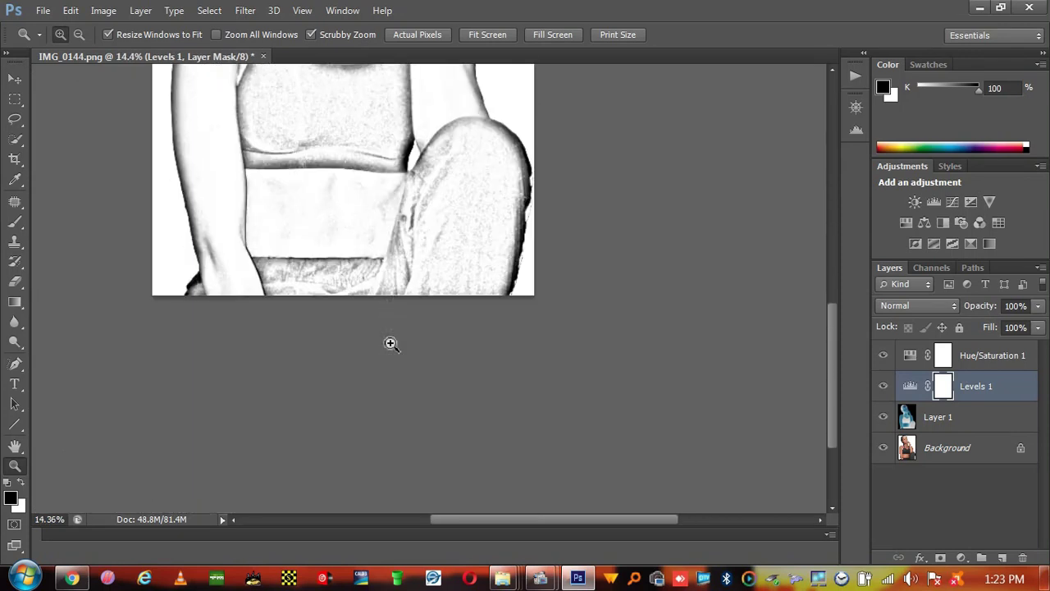
scroll(391, 343, "up", 4)
scroll(390, 343, "up", 1)
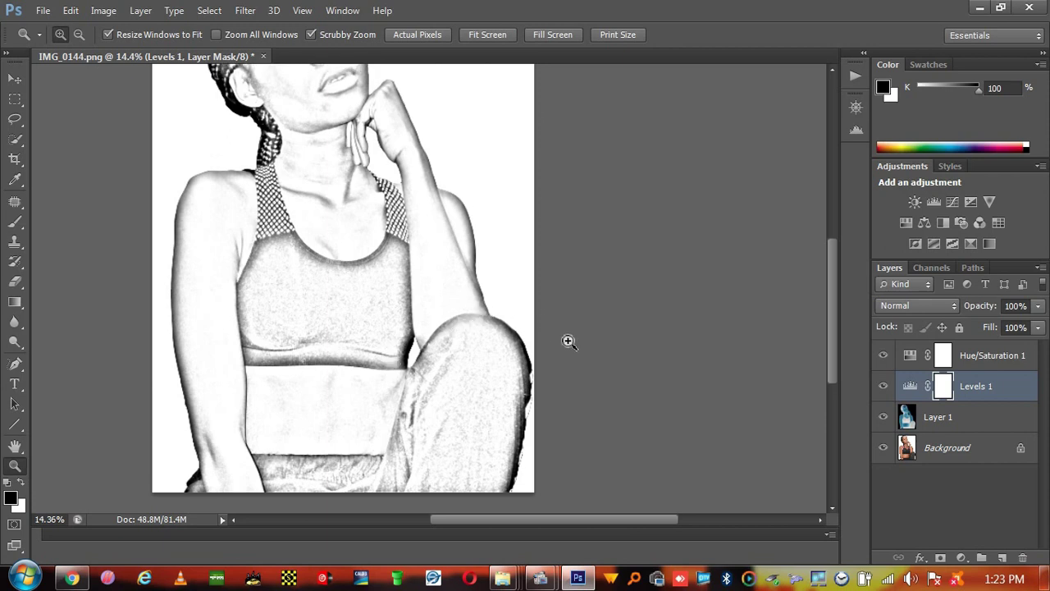
scroll(568, 342, "down", 3)
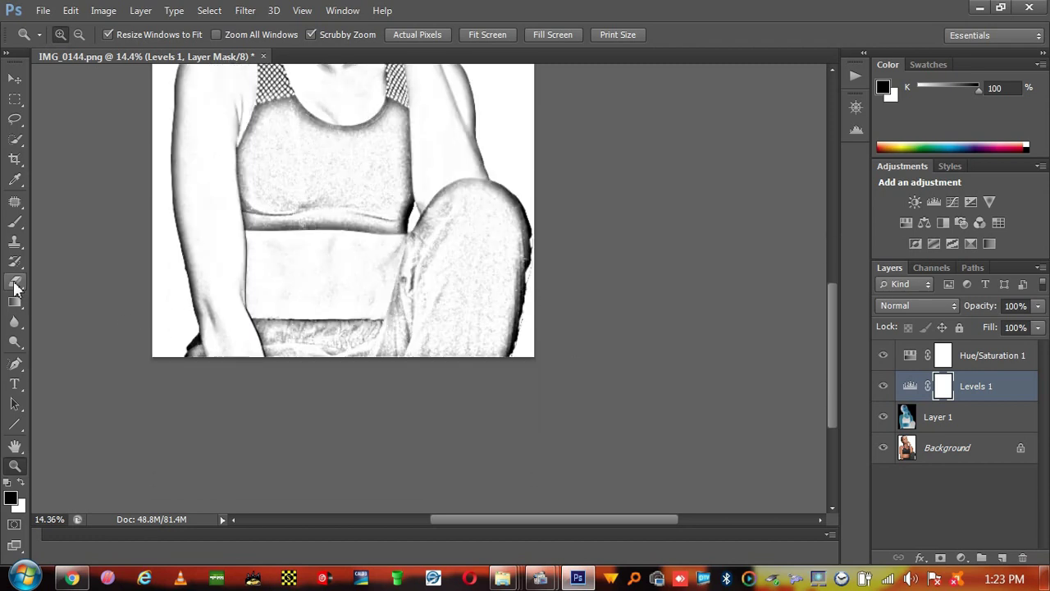
Switch to the Eraser with a 156 px brush.
left_click(14, 282)
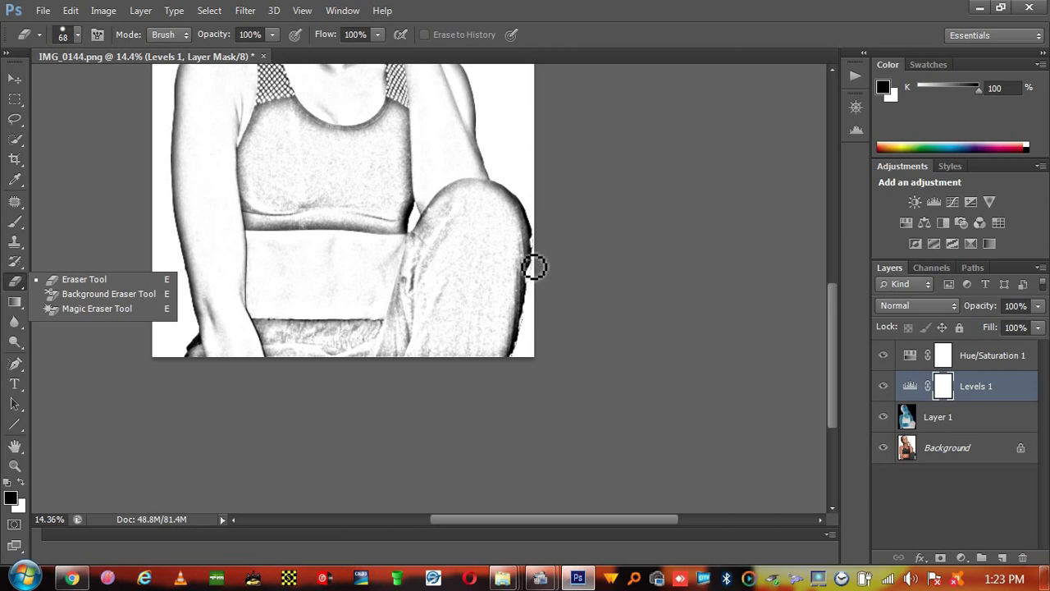
left_click(78, 36)
left_click_drag(72, 81, 127, 74)
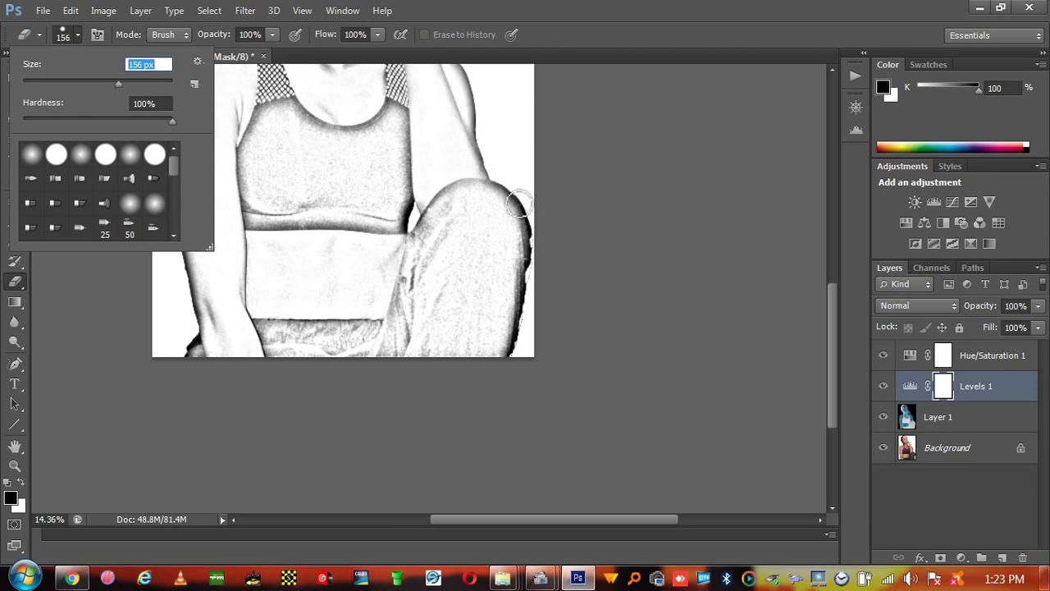
key("Return")
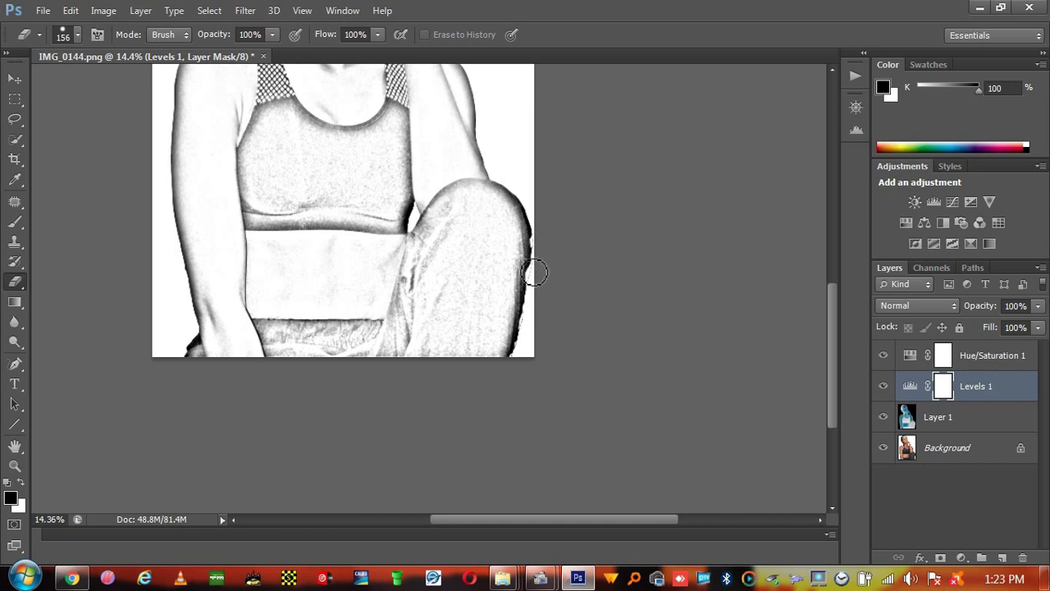
Erase the Levels 1 mask along the knee and arm edges to soften outlines.
mouse_move(531, 272)
left_mouse_down()
mouse_move(523, 326)
mouse_move(517, 205)
mouse_move(518, 314)
left_mouse_up()
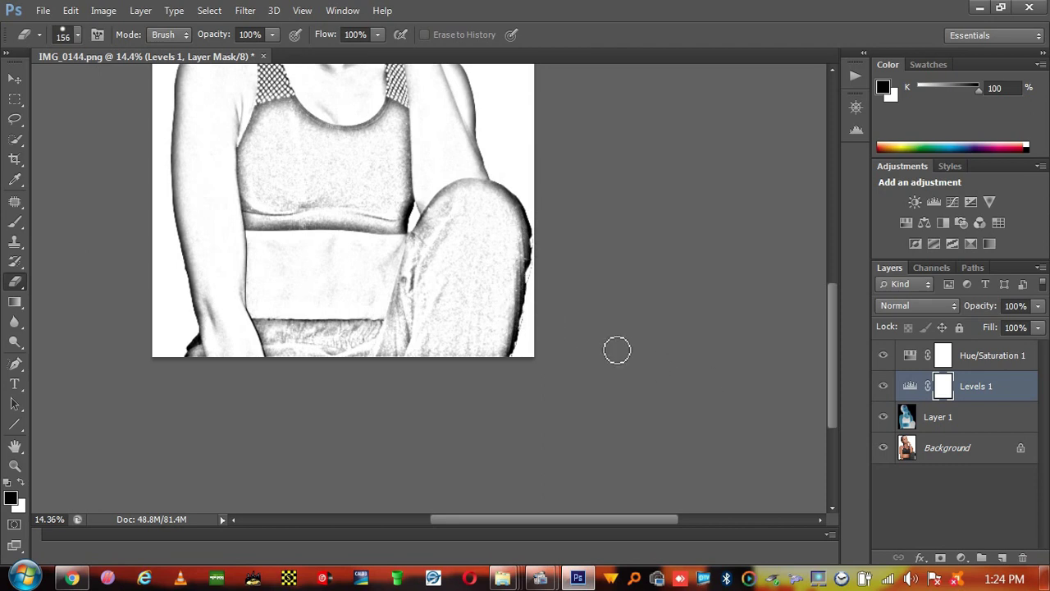
left_click_drag(517, 355, 516, 328)
mouse_move(192, 345)
left_mouse_down()
mouse_move(202, 336)
mouse_move(188, 359)
left_mouse_up()
mouse_move(399, 206)
left_mouse_down()
mouse_move(418, 209)
mouse_move(412, 200)
left_mouse_up()
scroll(206, 188, "up", 5)
scroll(206, 191, "up", 1)
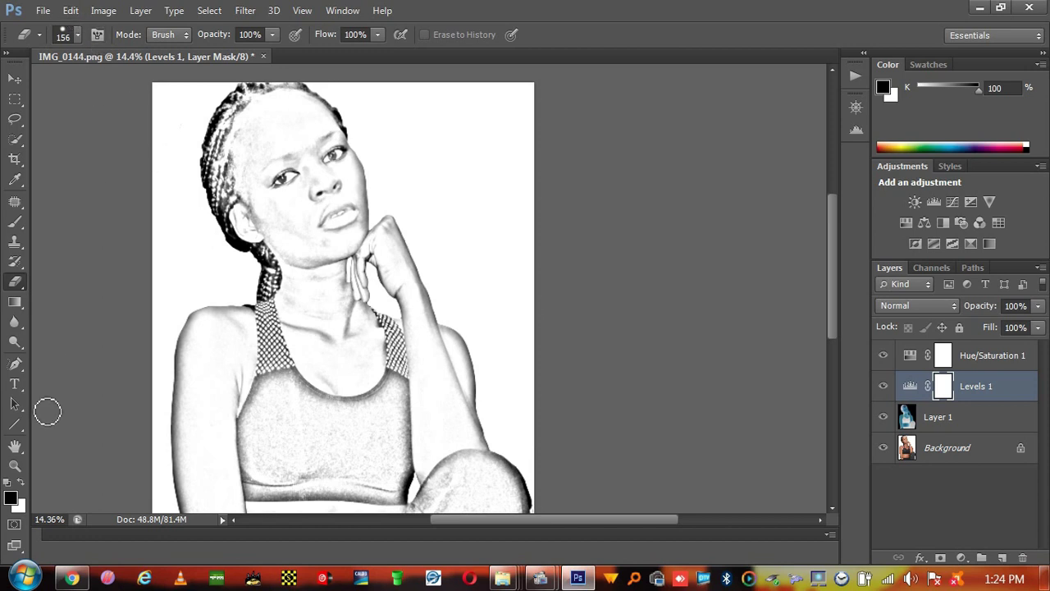
left_click(15, 465)
left_click_drag(318, 343, 277, 345)
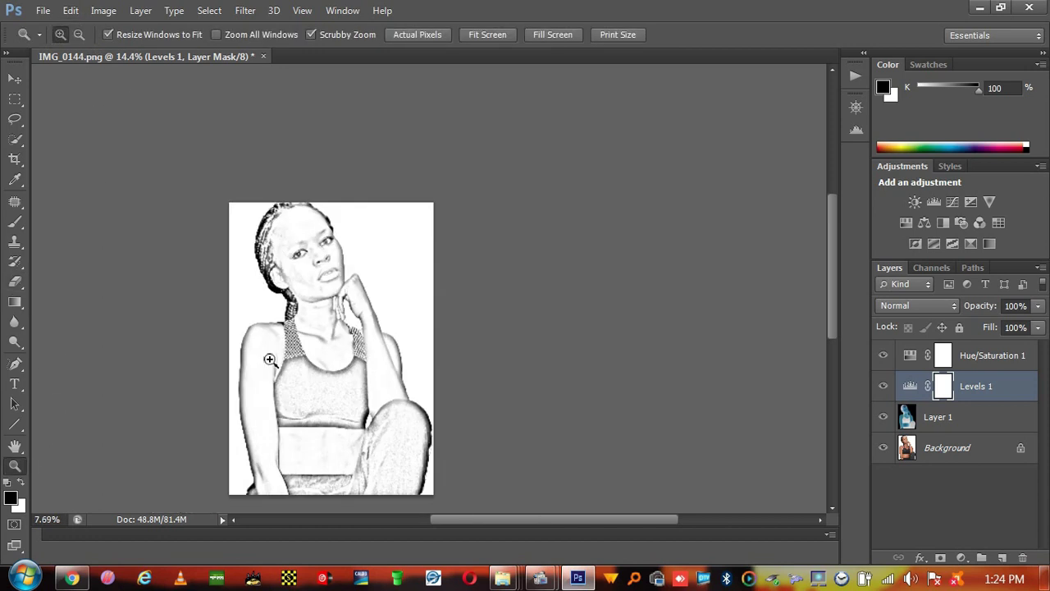
left_click(394, 266)
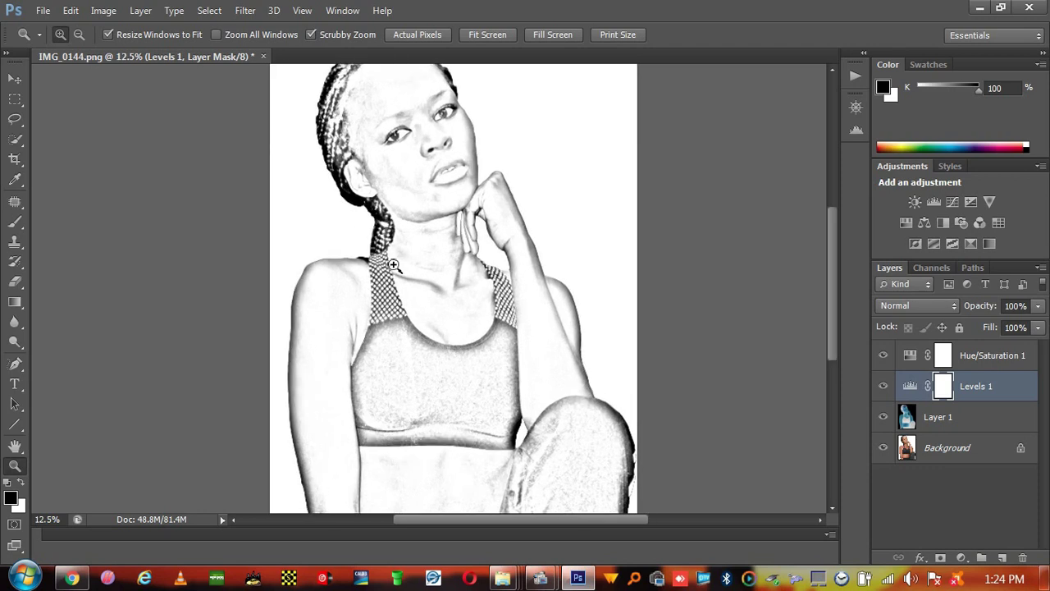
left_click(393, 266)
scroll(435, 274, "down", 3)
scroll(449, 279, "down", 2)
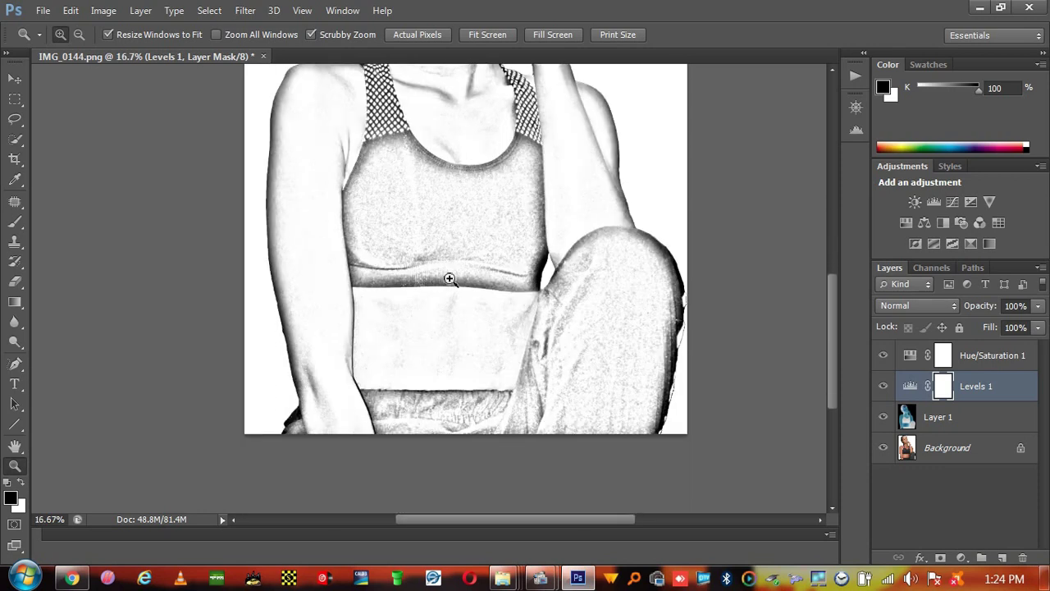
scroll(449, 279, "up", 5)
scroll(450, 279, "down", 5)
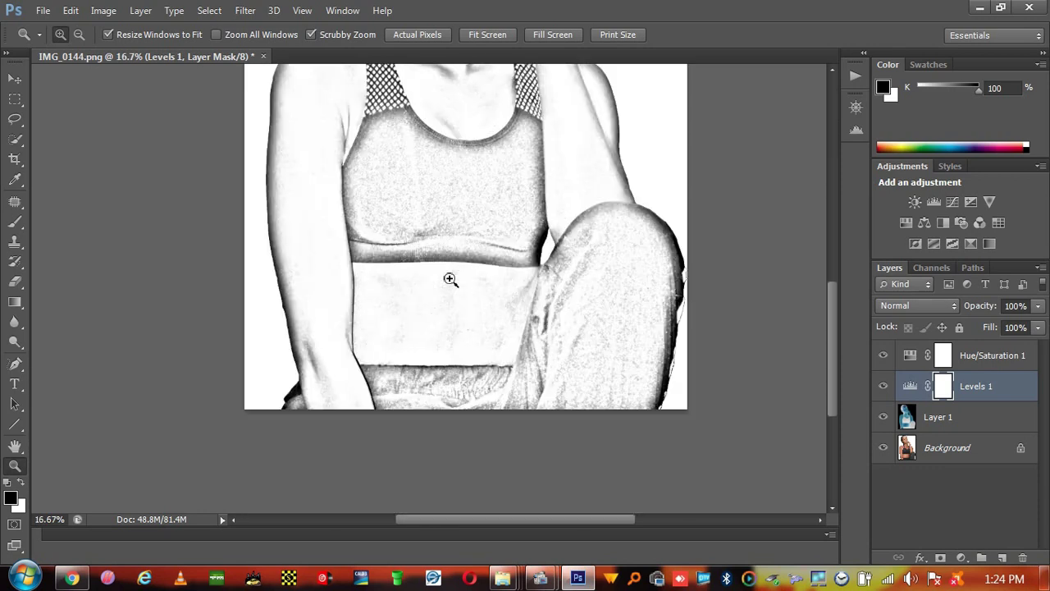
scroll(450, 279, "up", 1)
scroll(450, 279, "up", 4)
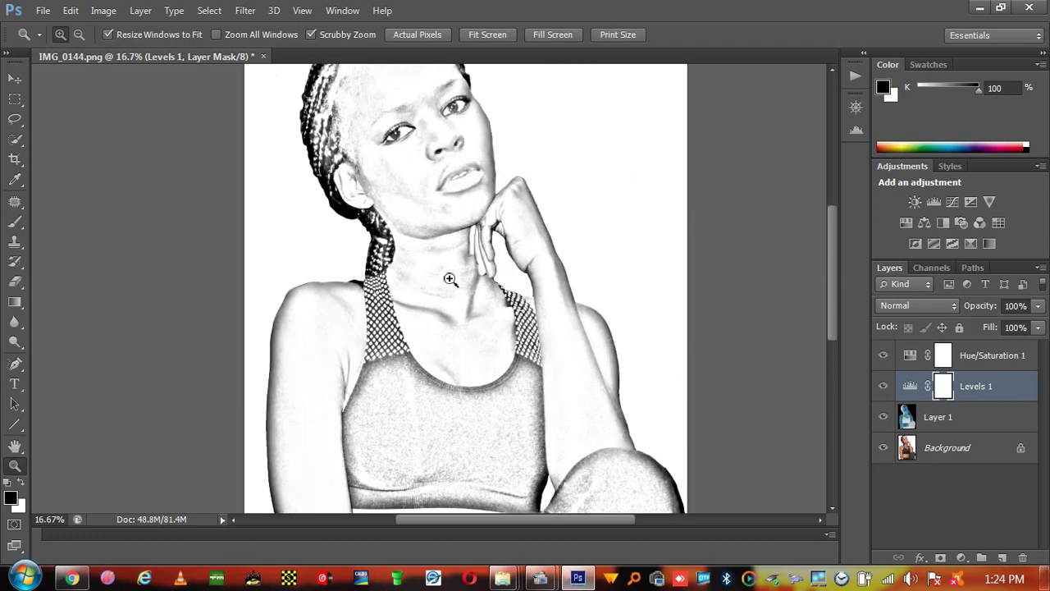
scroll(450, 279, "up", 1)
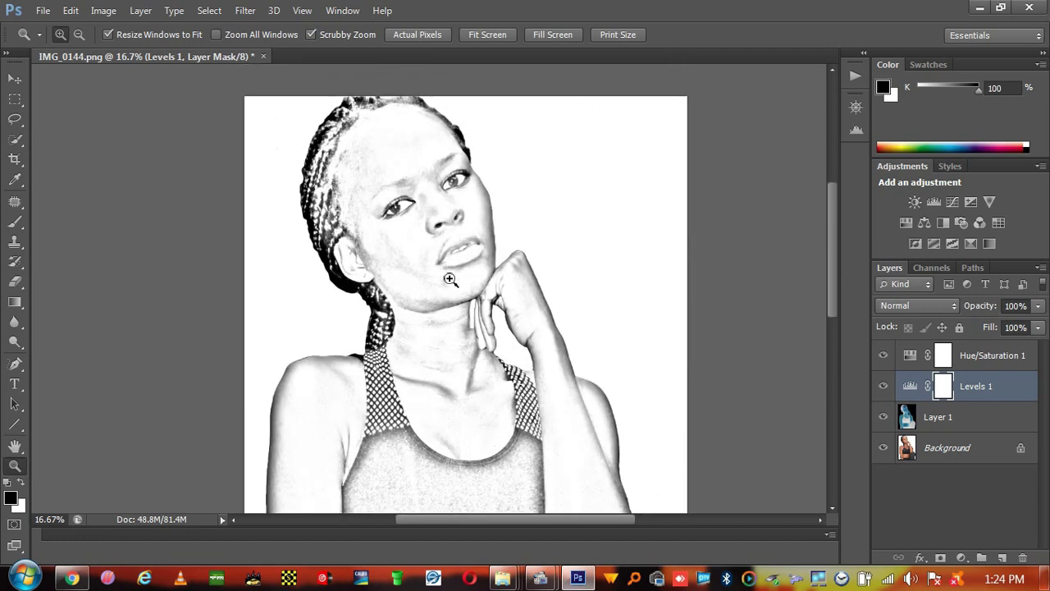
mouse_move(515, 297)
left_mouse_down()
mouse_move(457, 315)
mouse_move(475, 311)
left_mouse_up()
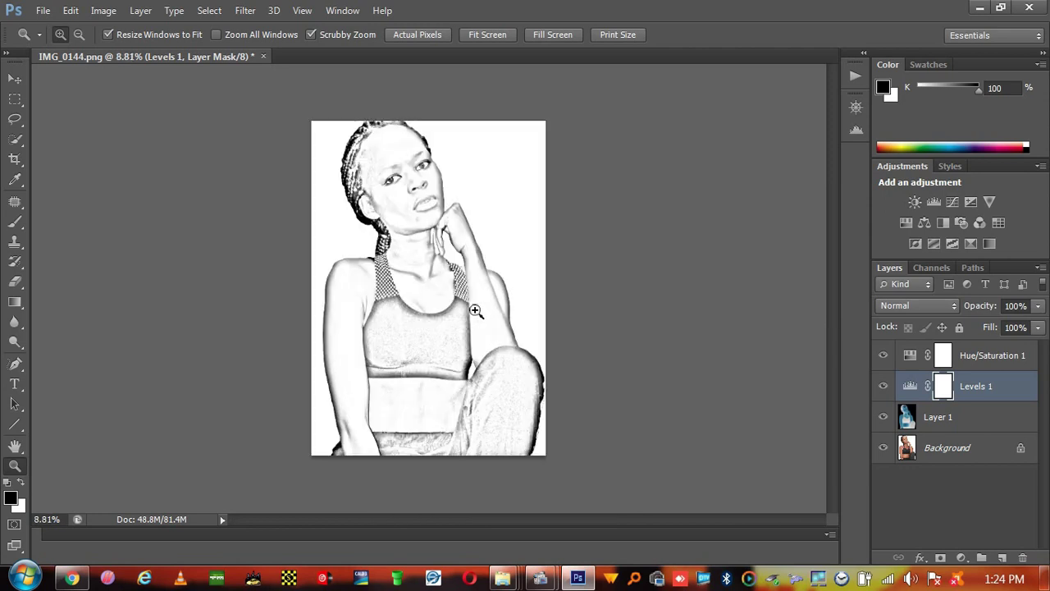
Start Save As and choose JPEG as the file format.
left_click(44, 10)
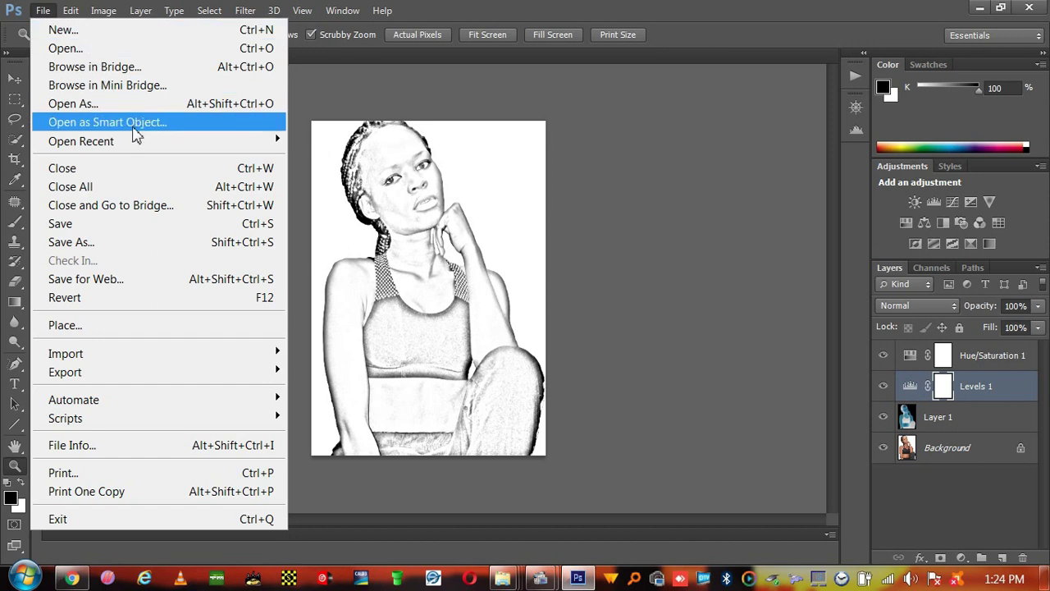
left_click(127, 245)
left_click(514, 375)
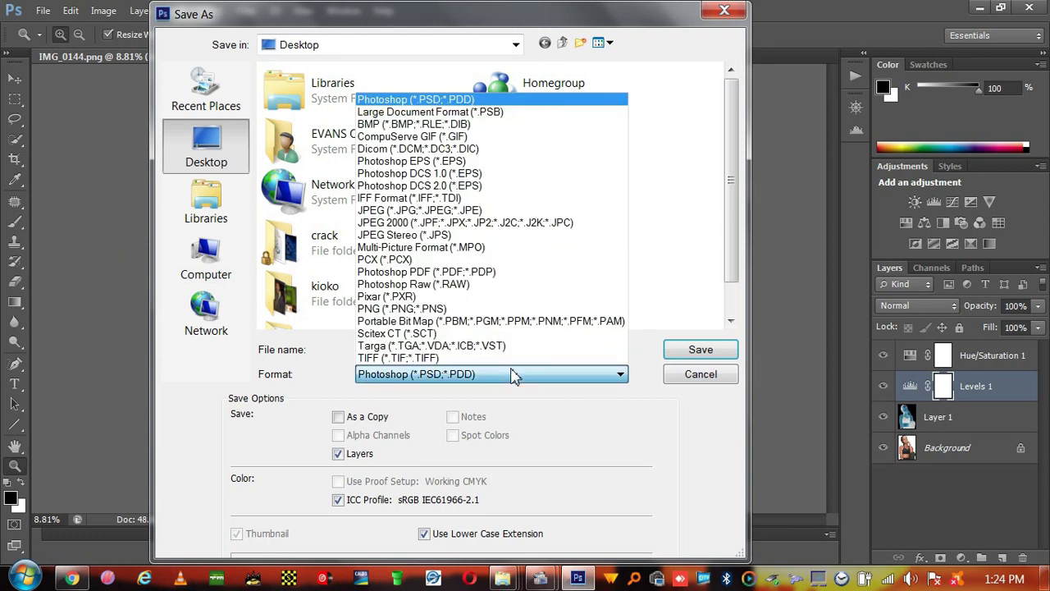
left_click(456, 215)
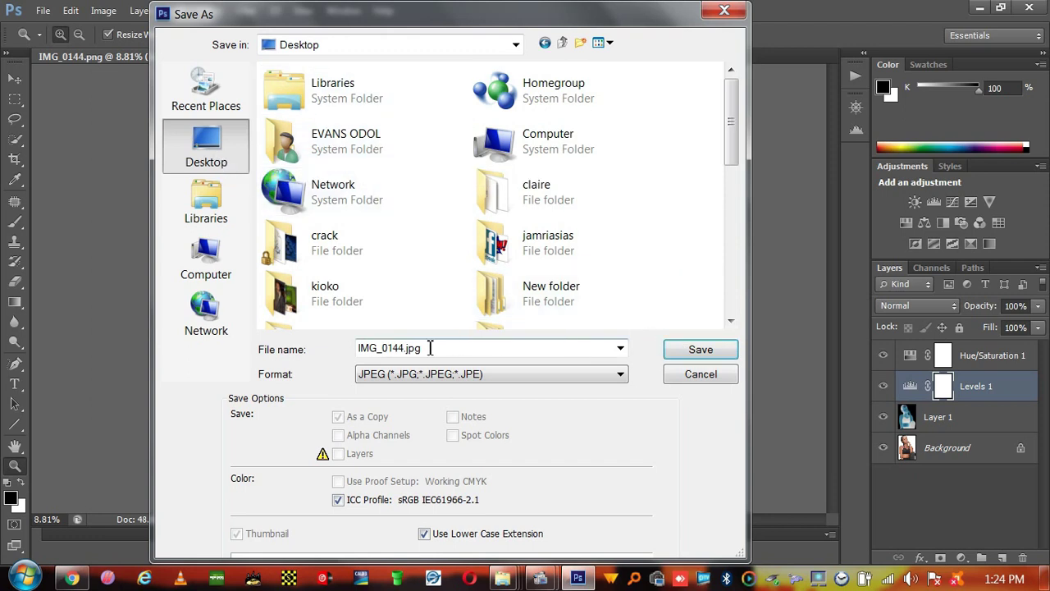
Name the file 'pencil drawing', save it, and accept the JPEG Options.
double_click(404, 350)
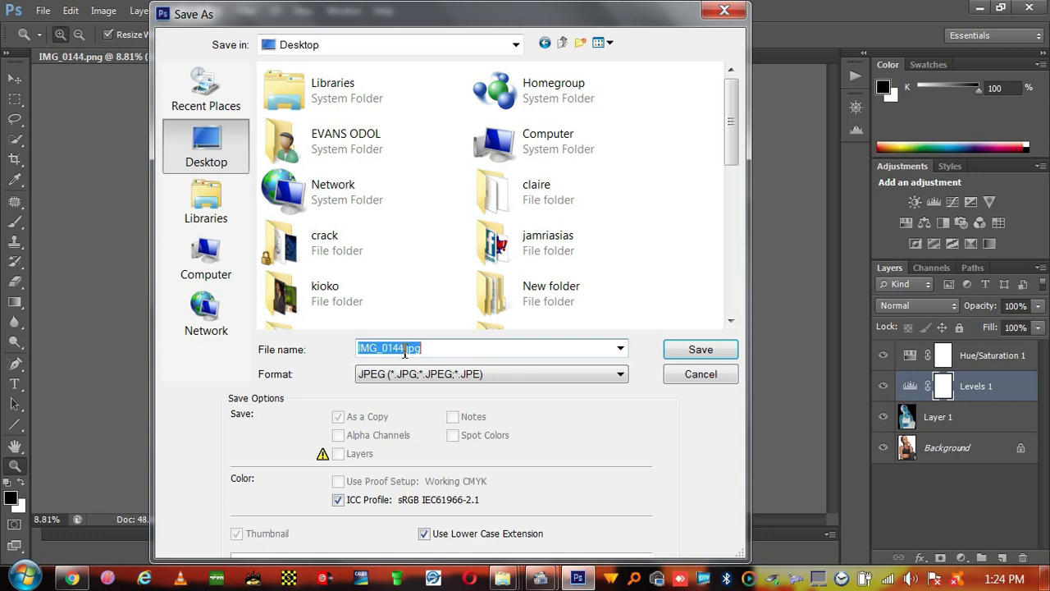
left_click(404, 350)
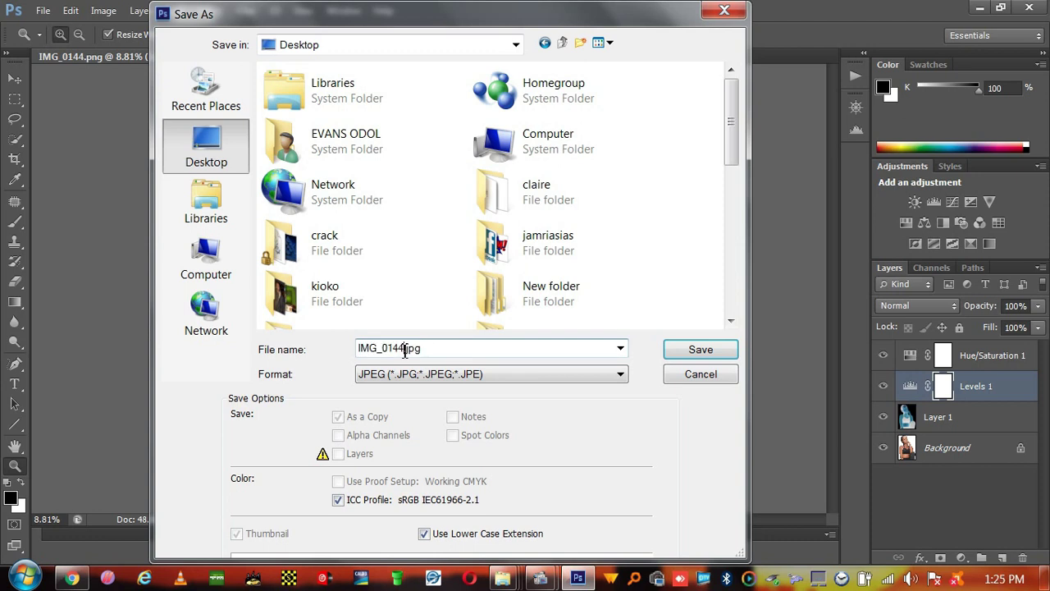
double_click(428, 352)
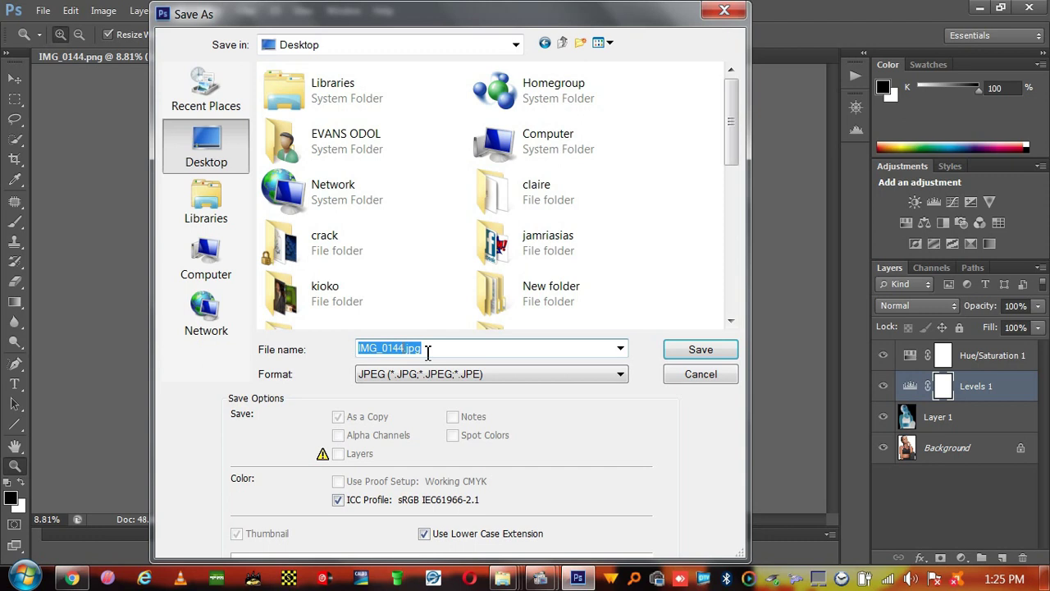
type("pencil")
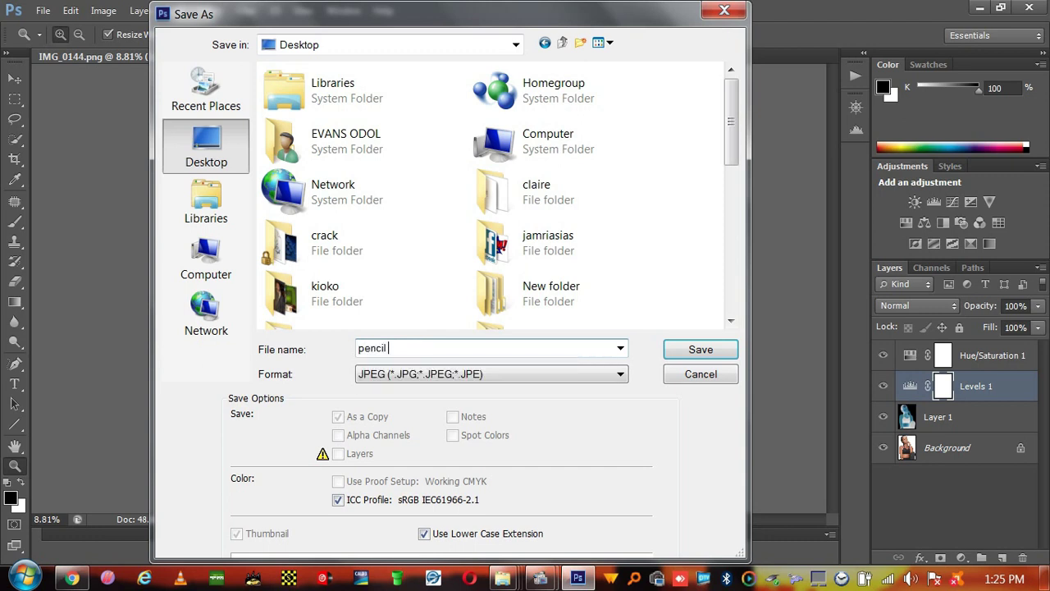
type(" drawi")
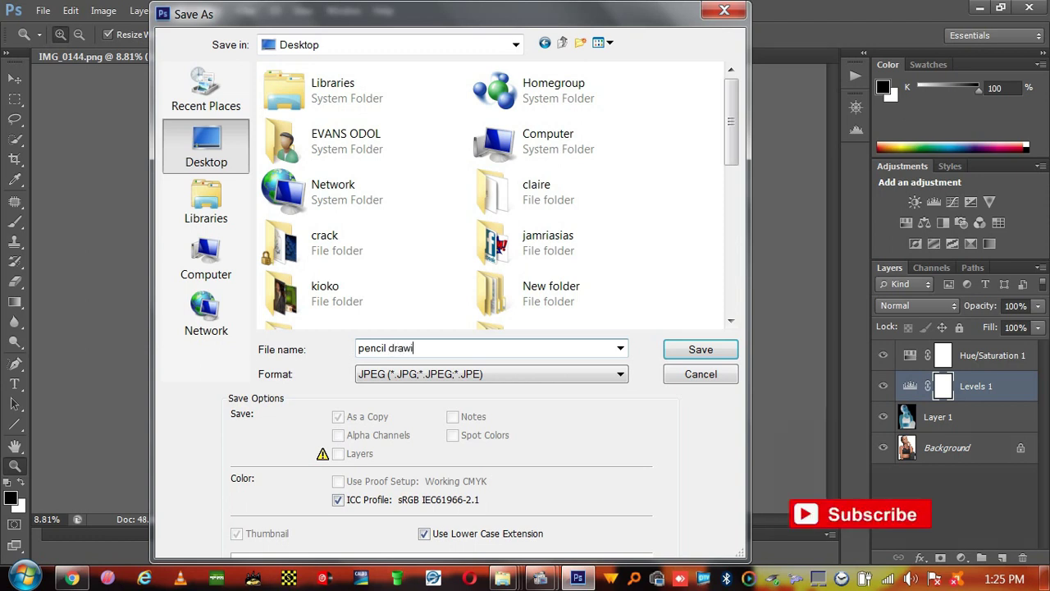
type("ng")
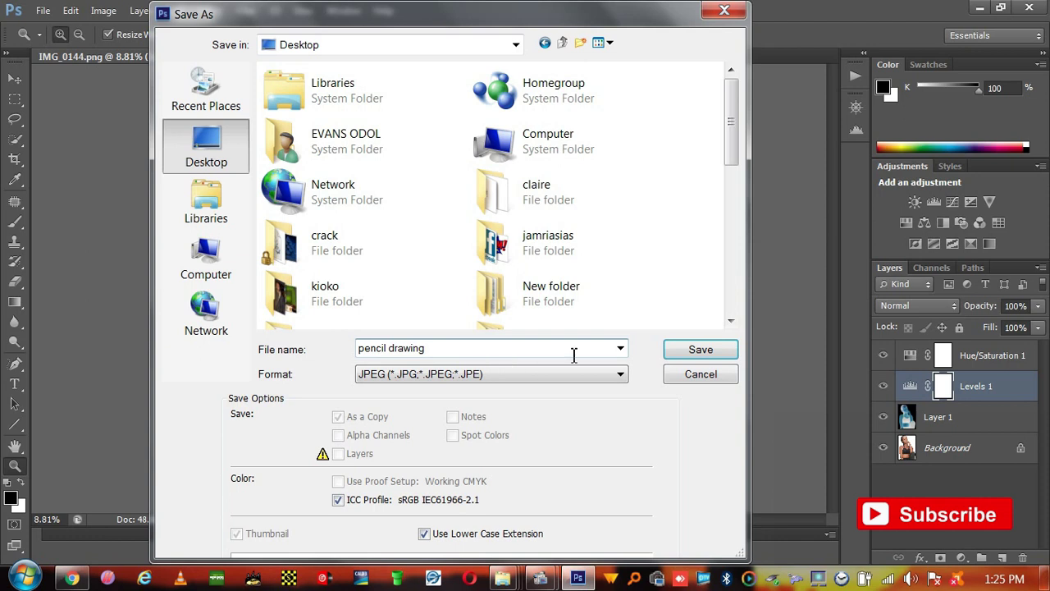
left_click(687, 353)
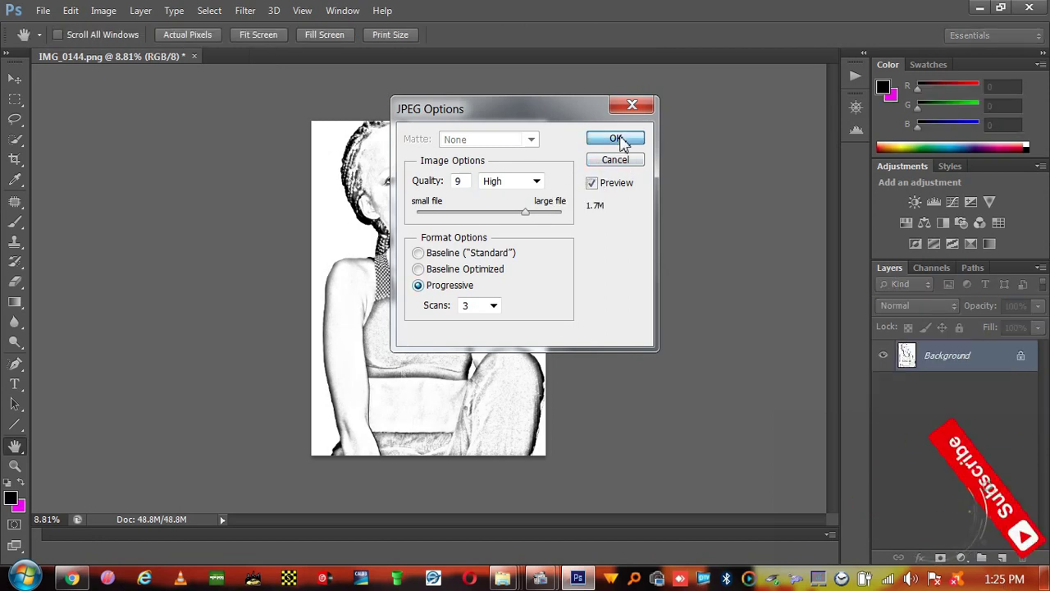
left_click(617, 139)
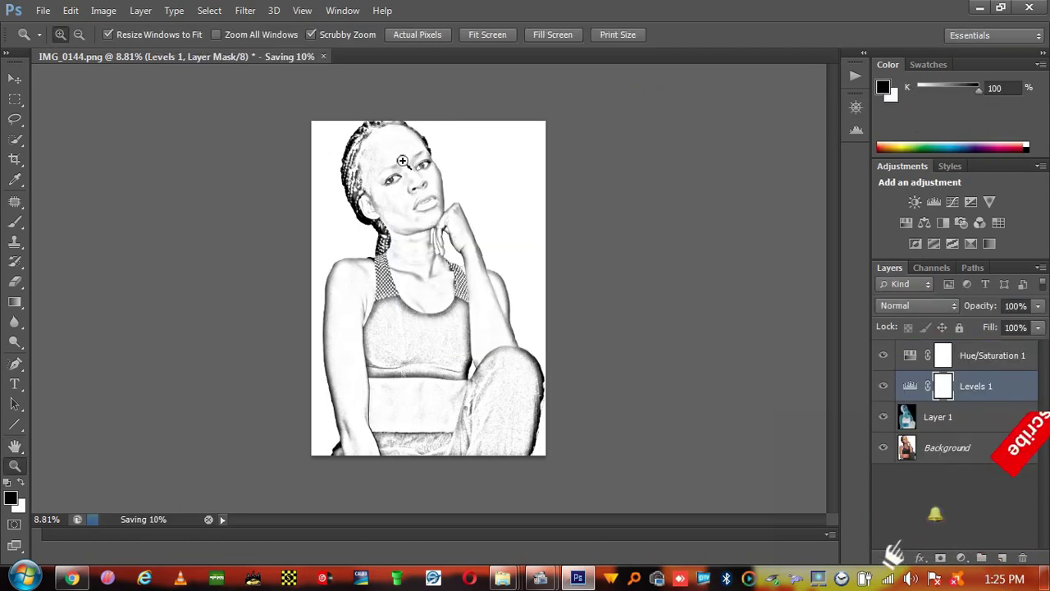